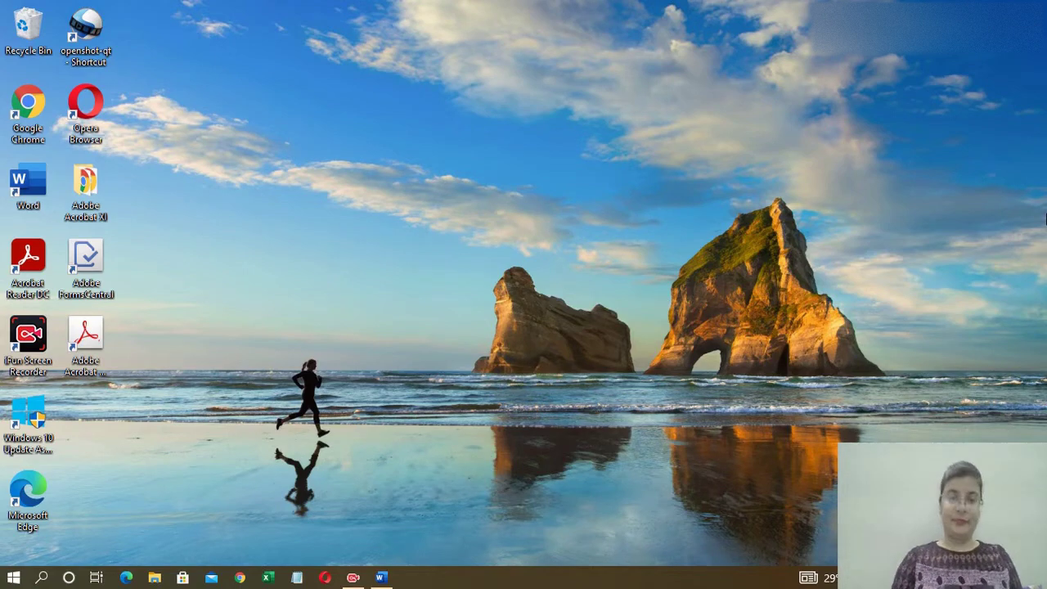
# Bring the blank Word document Document1 up from the taskbar so it fills the screen.
pyautogui.click(381, 578)
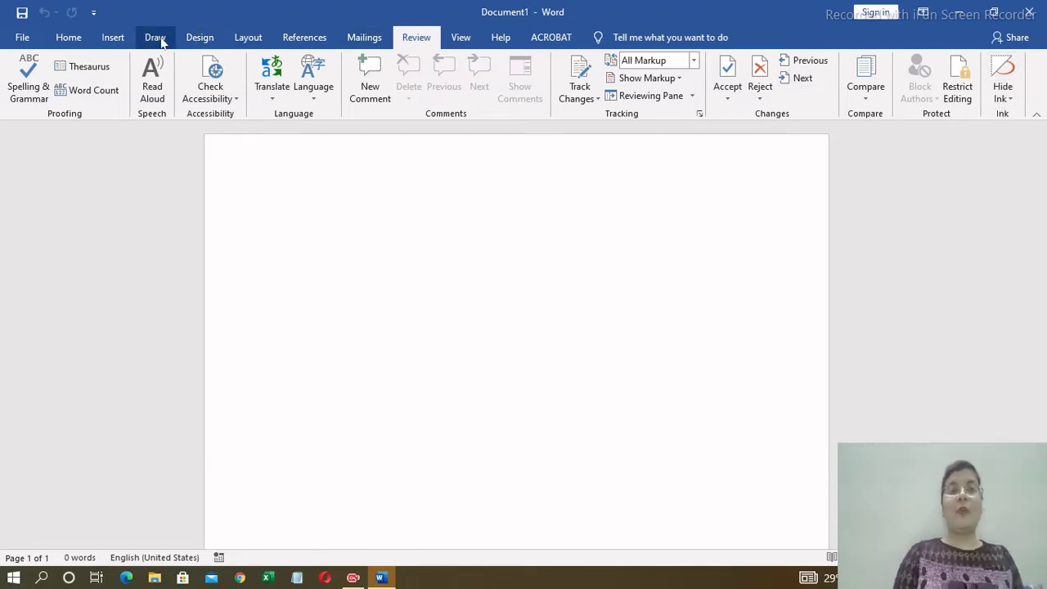
# Switch the ribbon to the Draw tab to reveal the pens, eraser, ink conversion and canvas tools.
pyautogui.click(156, 38)
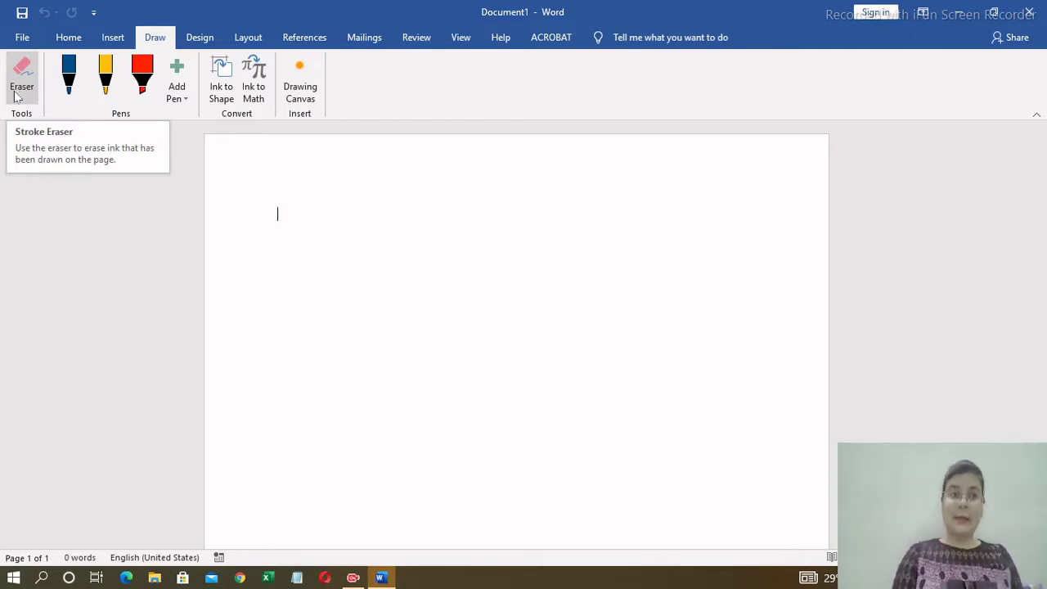
pyautogui.click(175, 100)
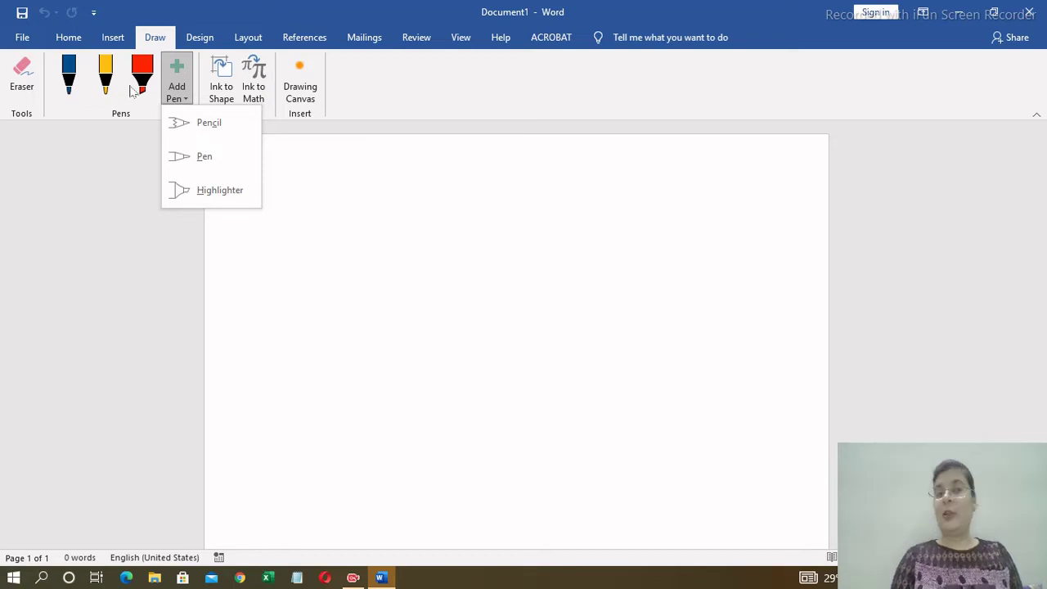
pyautogui.click(121, 160)
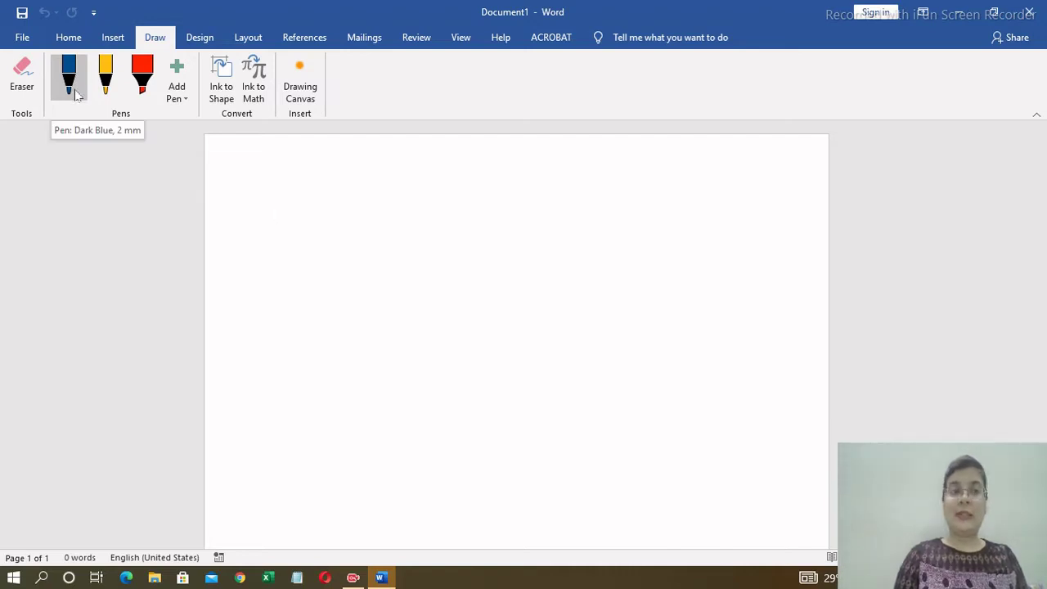
# Recolour the first dark blue pen to Yellow, keeping its thickness.
pyautogui.click(75, 96)
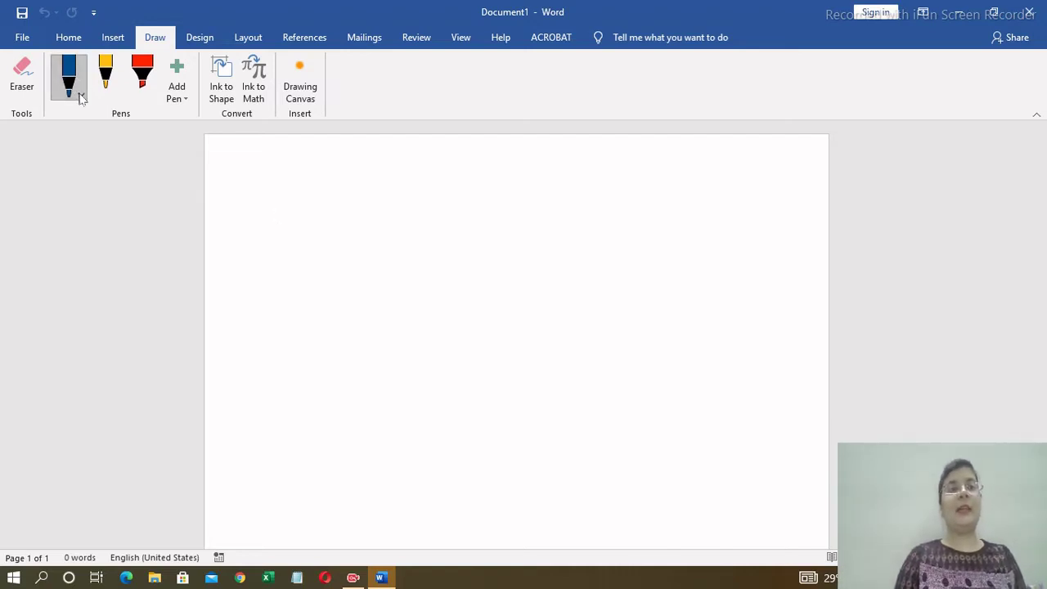
pyautogui.click(80, 97)
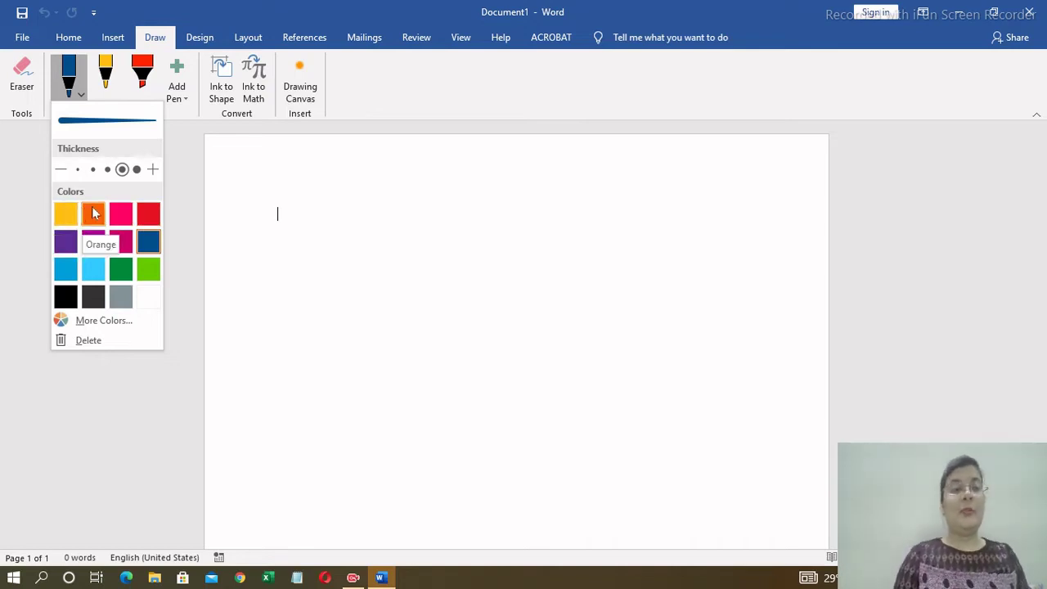
pyautogui.click(68, 216)
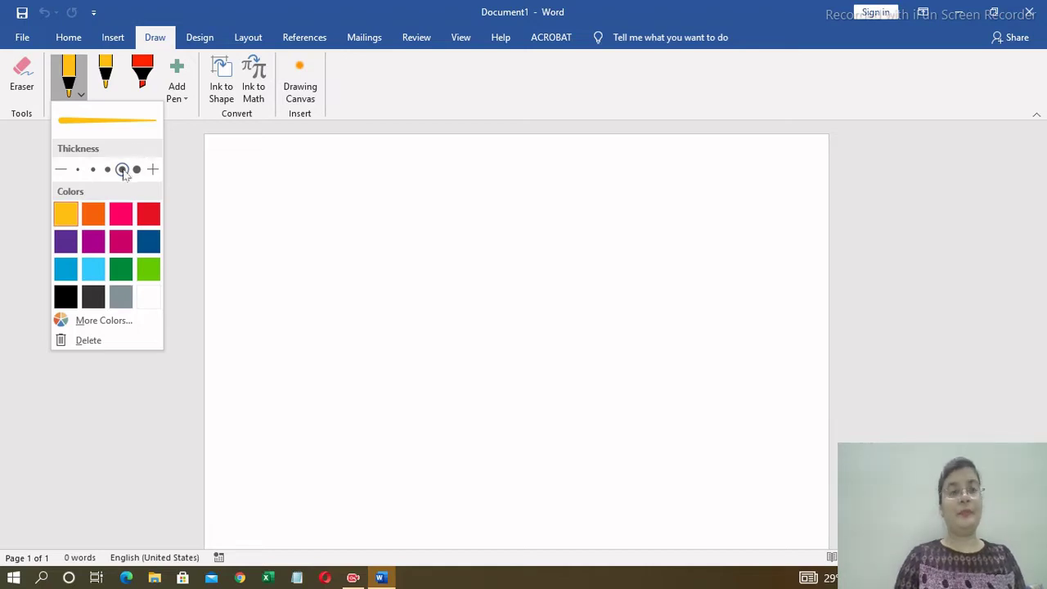
pyautogui.click(82, 95)
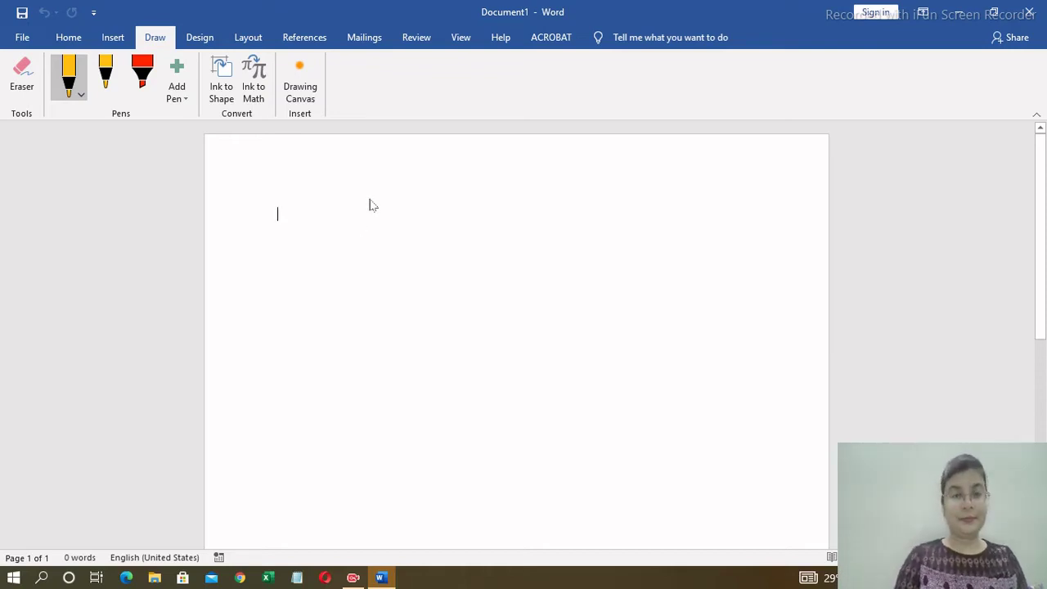
# Handwrite "Deep Computer" in yellow ink across the top of the page.
pyautogui.moveTo(308, 194); pyautogui.dragTo(306, 260)
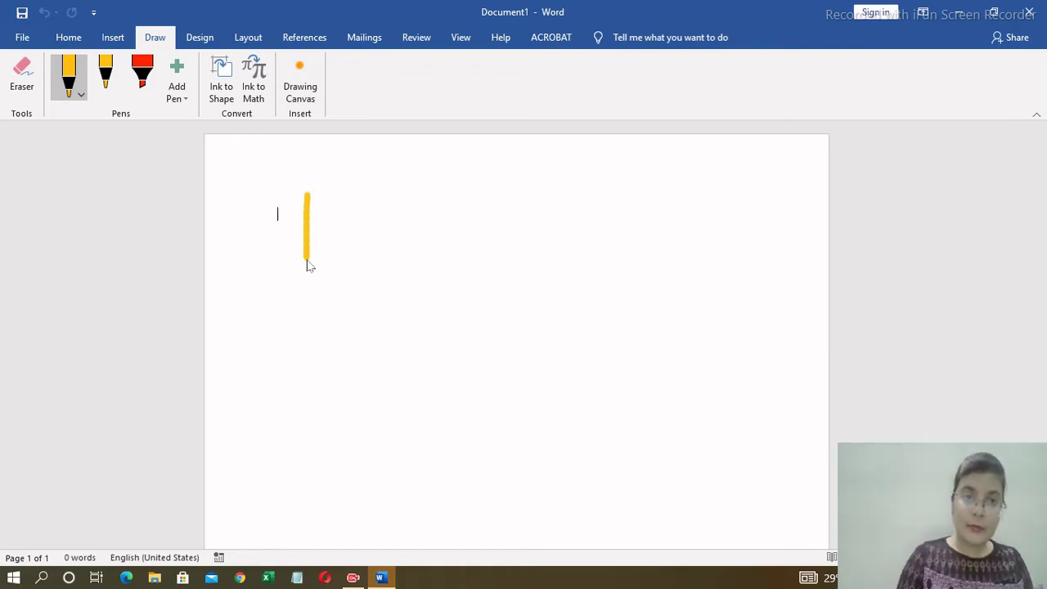
pyautogui.moveTo(281, 197); pyautogui.dragTo(280, 267)
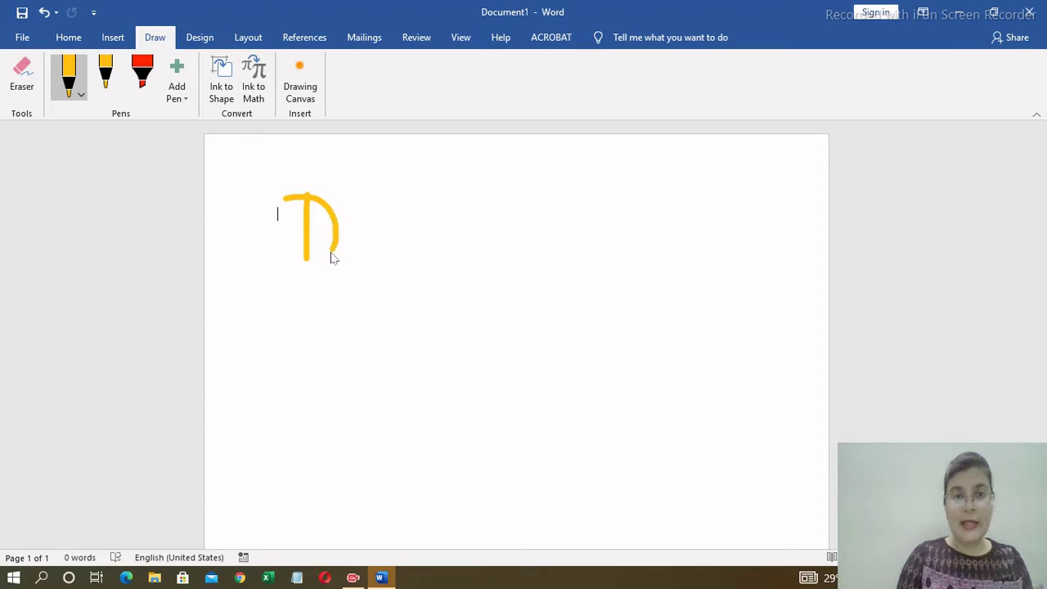
pyautogui.moveTo(349, 226); pyautogui.dragTo(375, 256)
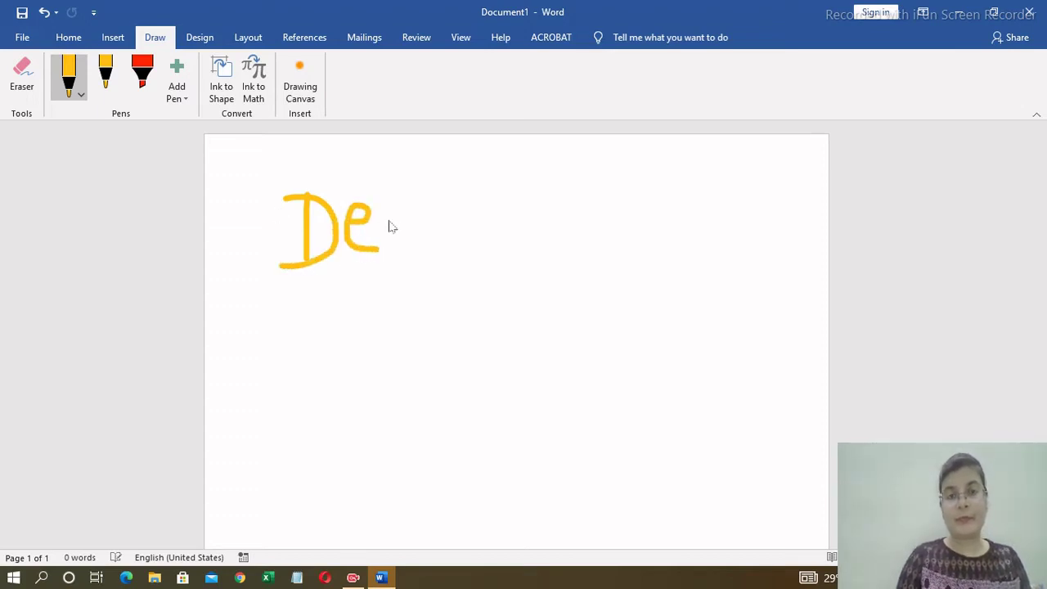
pyautogui.moveTo(381, 220)
pyautogui.mouseDown()
pyautogui.moveTo(414, 213)
pyautogui.moveTo(419, 250)
pyautogui.mouseUp()
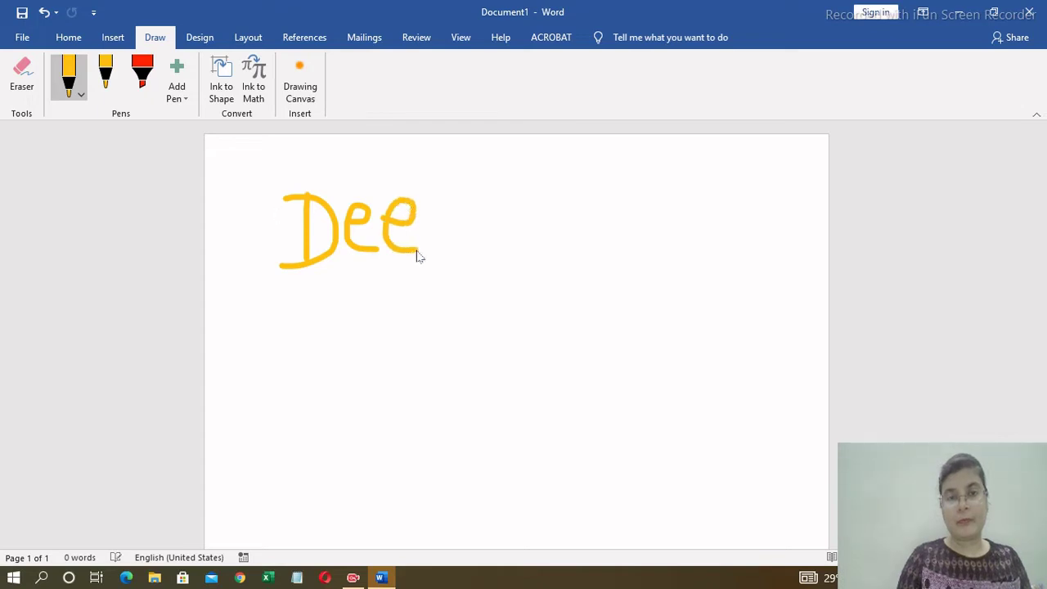
pyautogui.moveTo(428, 201); pyautogui.dragTo(428, 286)
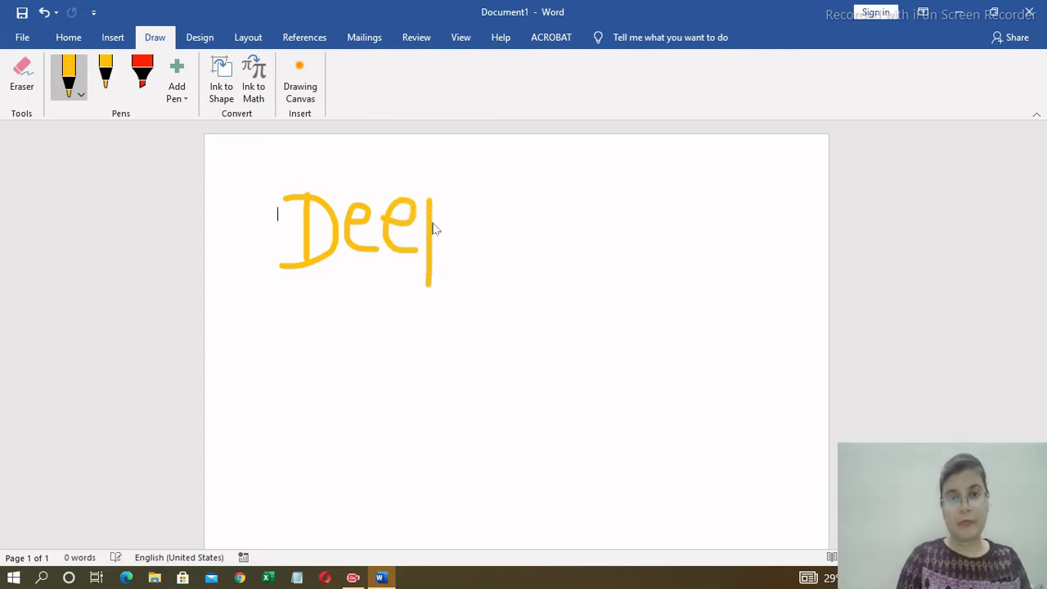
pyautogui.moveTo(430, 204)
pyautogui.mouseDown()
pyautogui.moveTo(454, 221)
pyautogui.moveTo(432, 249)
pyautogui.mouseUp()
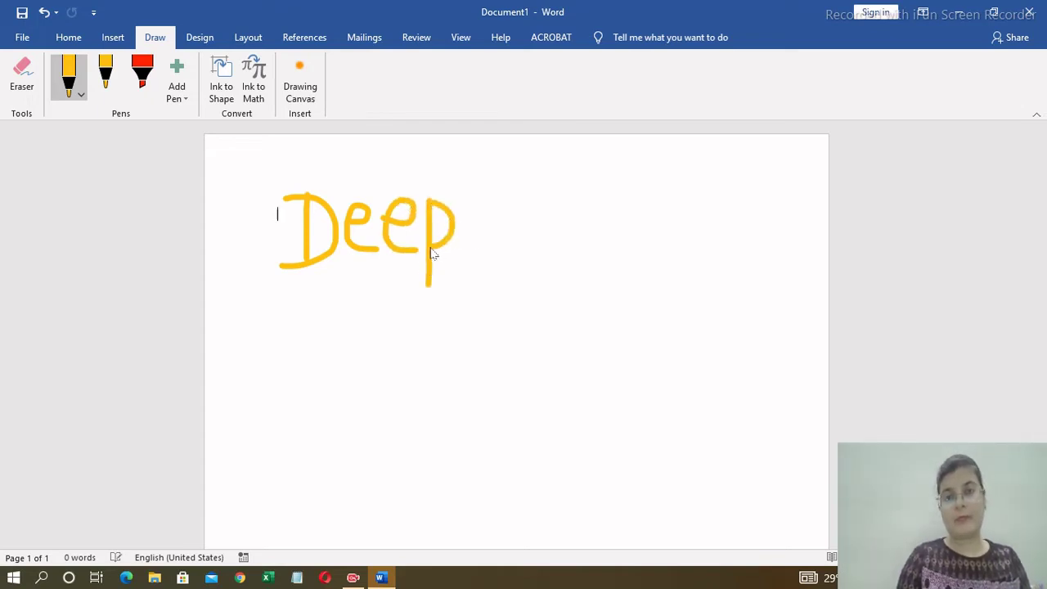
pyautogui.moveTo(511, 195)
pyautogui.mouseDown()
pyautogui.moveTo(515, 259)
pyautogui.moveTo(535, 229)
pyautogui.mouseUp()
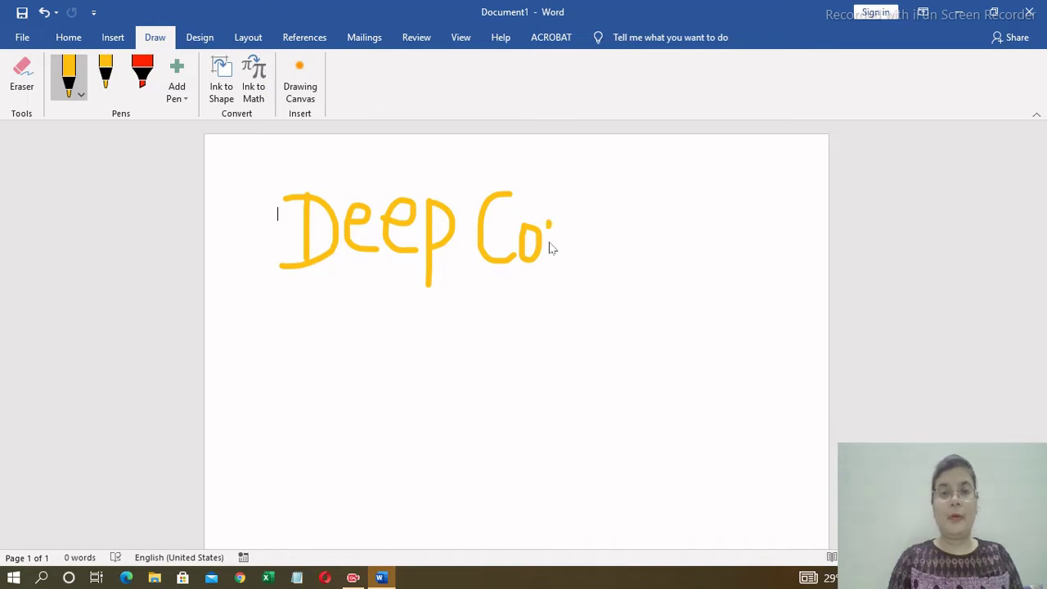
pyautogui.moveTo(549, 226)
pyautogui.mouseDown()
pyautogui.moveTo(571, 258)
pyautogui.moveTo(589, 260)
pyautogui.moveTo(777, 237)
pyautogui.mouseUp()
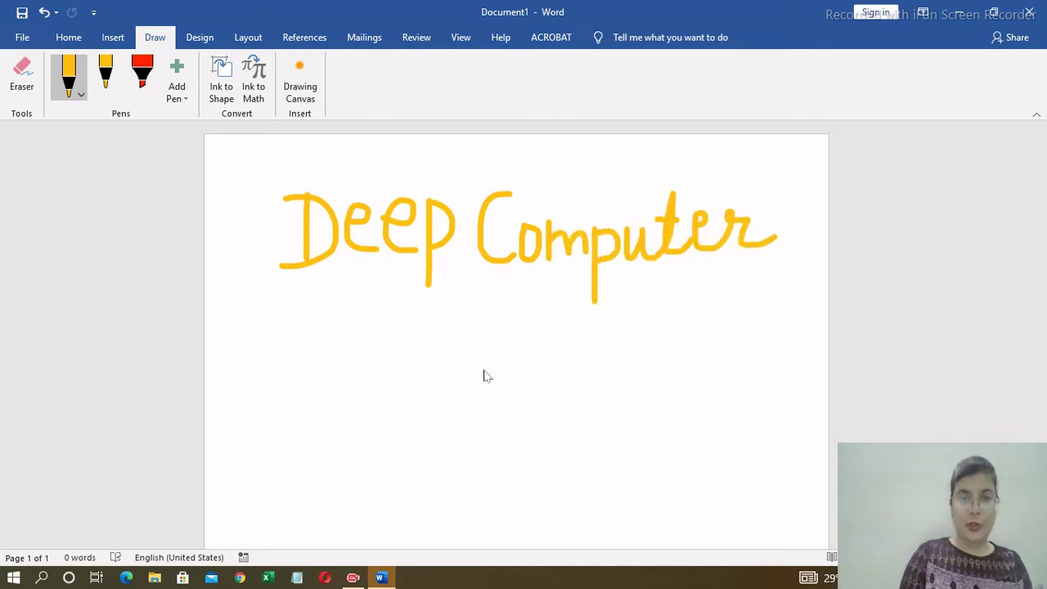
# Handwrite "Education" in yellow ink on a second line beneath it.
pyautogui.moveTo(309, 319); pyautogui.dragTo(309, 393)
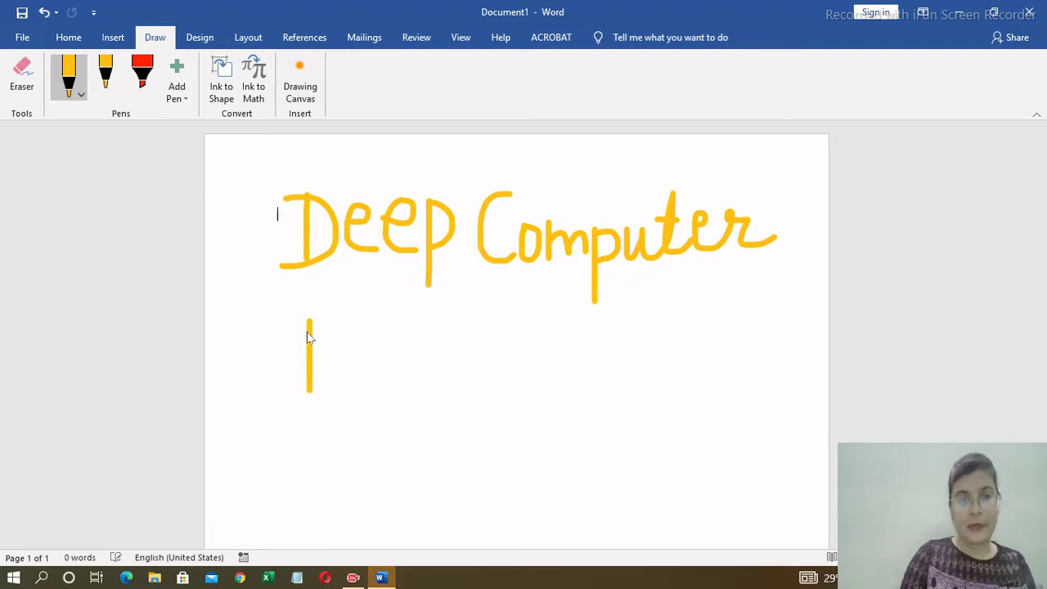
pyautogui.moveTo(306, 320); pyautogui.dragTo(340, 321)
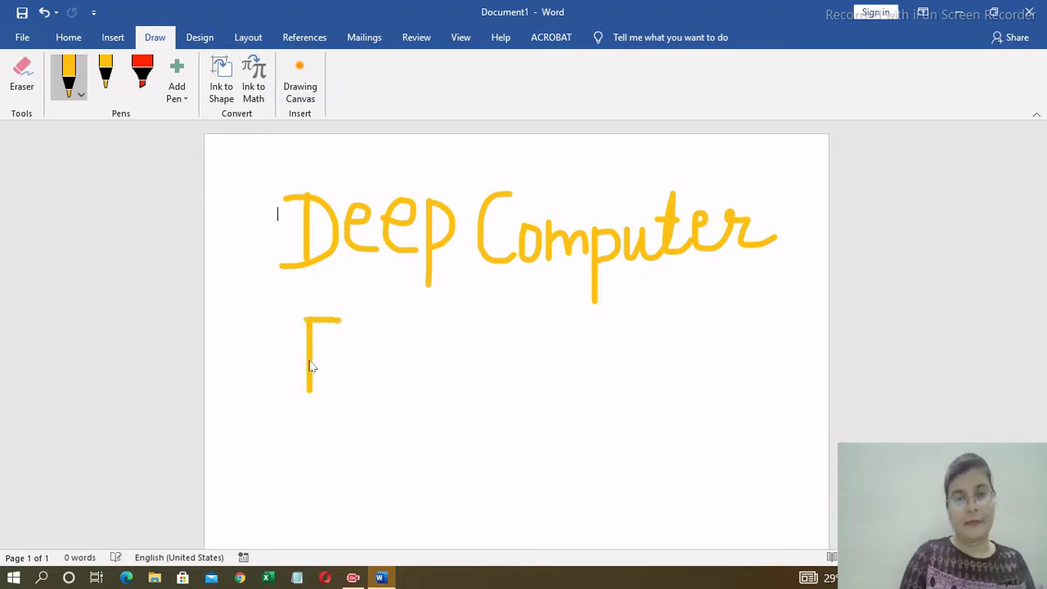
pyautogui.moveTo(308, 358); pyautogui.dragTo(334, 357)
pyautogui.moveTo(308, 391)
pyautogui.mouseDown()
pyautogui.moveTo(342, 392)
pyautogui.moveTo(368, 351)
pyautogui.mouseUp()
pyautogui.moveTo(347, 387); pyautogui.dragTo(378, 389)
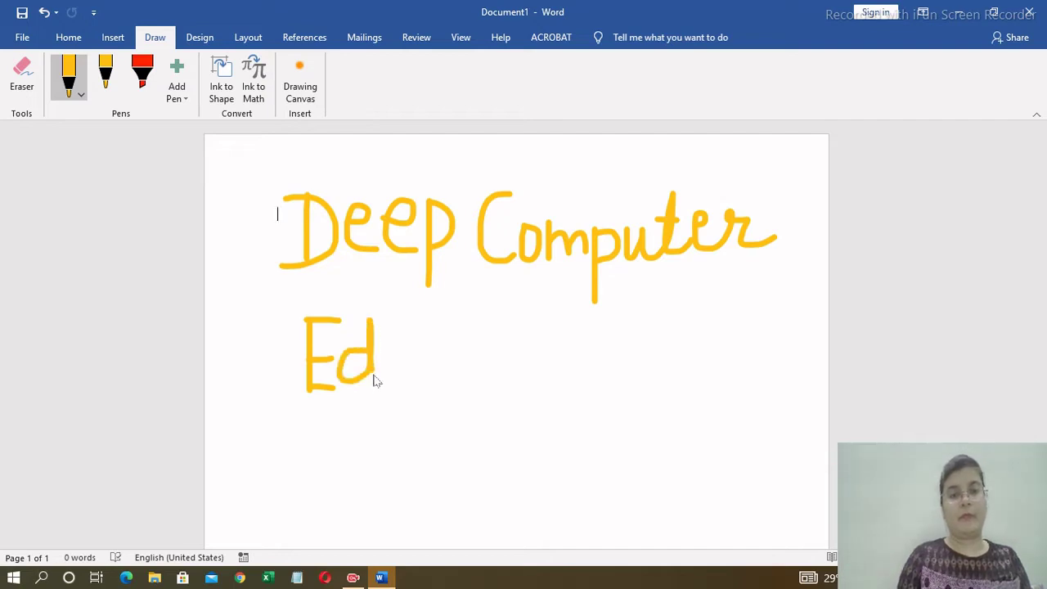
pyautogui.moveTo(398, 336); pyautogui.dragTo(423, 386)
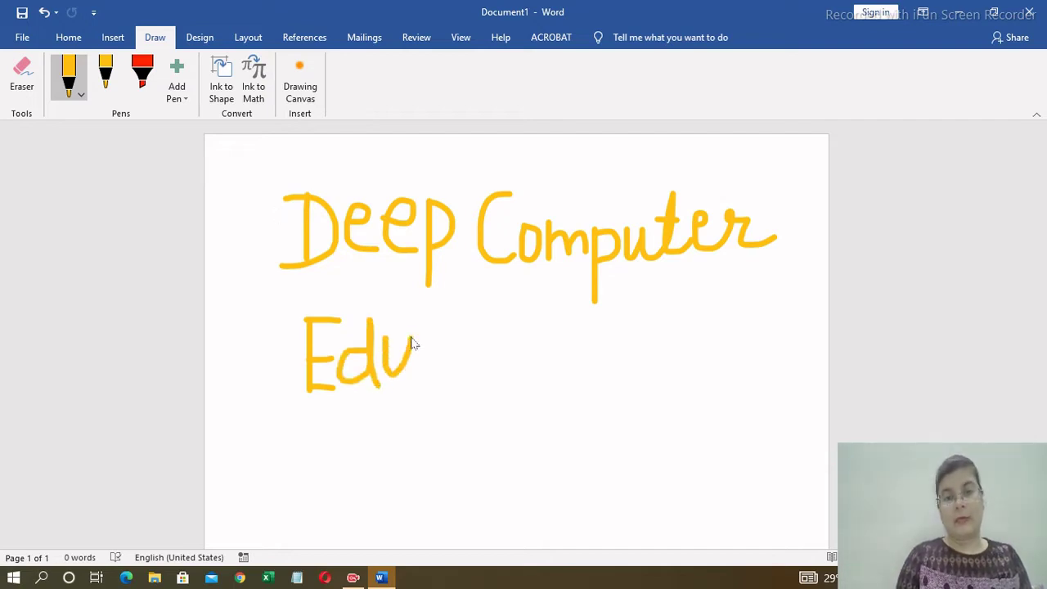
pyautogui.moveTo(462, 342); pyautogui.dragTo(460, 384)
pyautogui.moveTo(501, 344); pyautogui.dragTo(509, 389)
pyautogui.moveTo(532, 310); pyautogui.dragTo(540, 389)
pyautogui.moveTo(564, 344); pyautogui.dragTo(566, 385)
pyautogui.moveTo(598, 337)
pyautogui.mouseDown()
pyautogui.moveTo(626, 385)
pyautogui.moveTo(653, 386)
pyautogui.mouseUp()
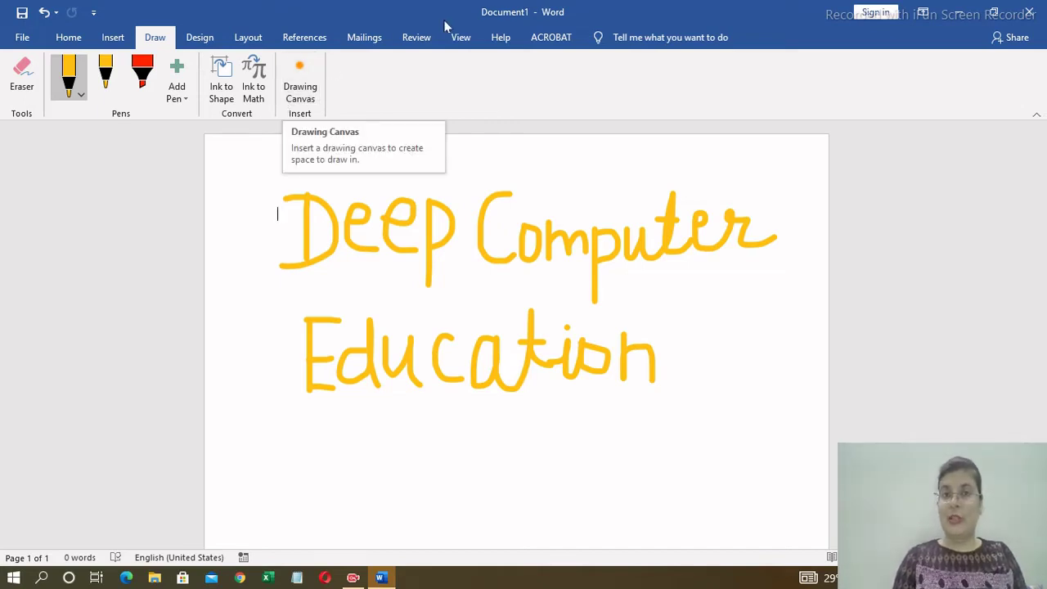
# Hide the handwritten "Deep Computer Education" ink using Hide Ink on the Review tab.
pyautogui.click(418, 37)
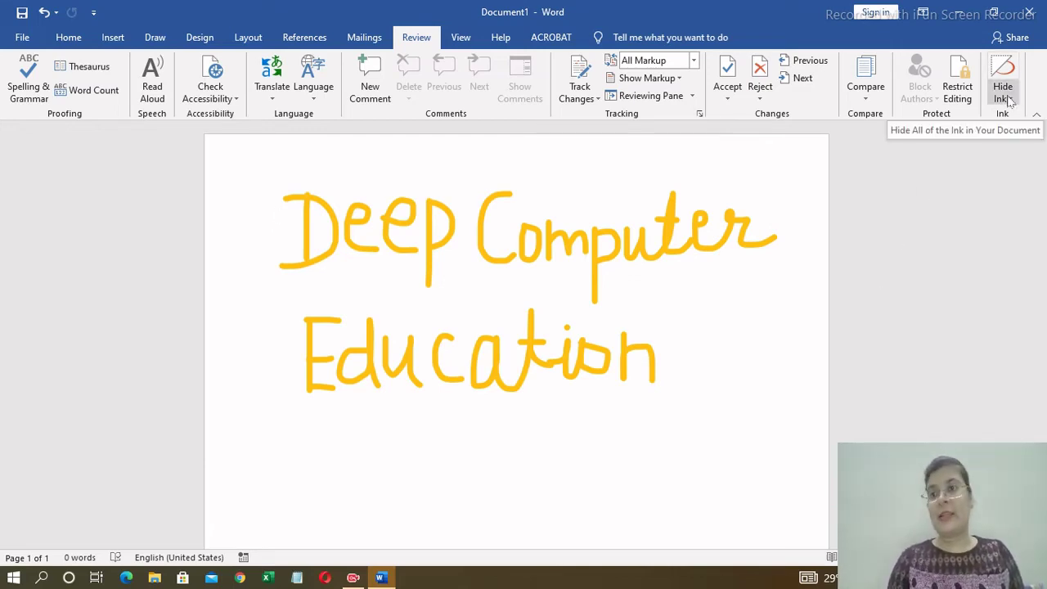
pyautogui.click(1010, 101)
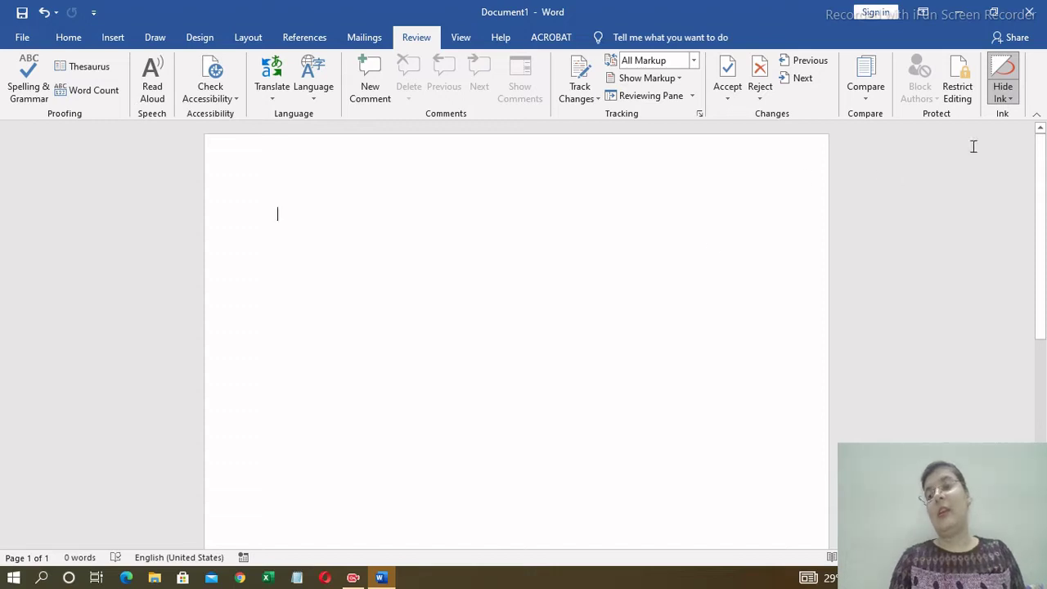
# Show the hidden ink again, then choose Delete All Ink in Document from the Hide Ink menu.
pyautogui.click(1007, 100)
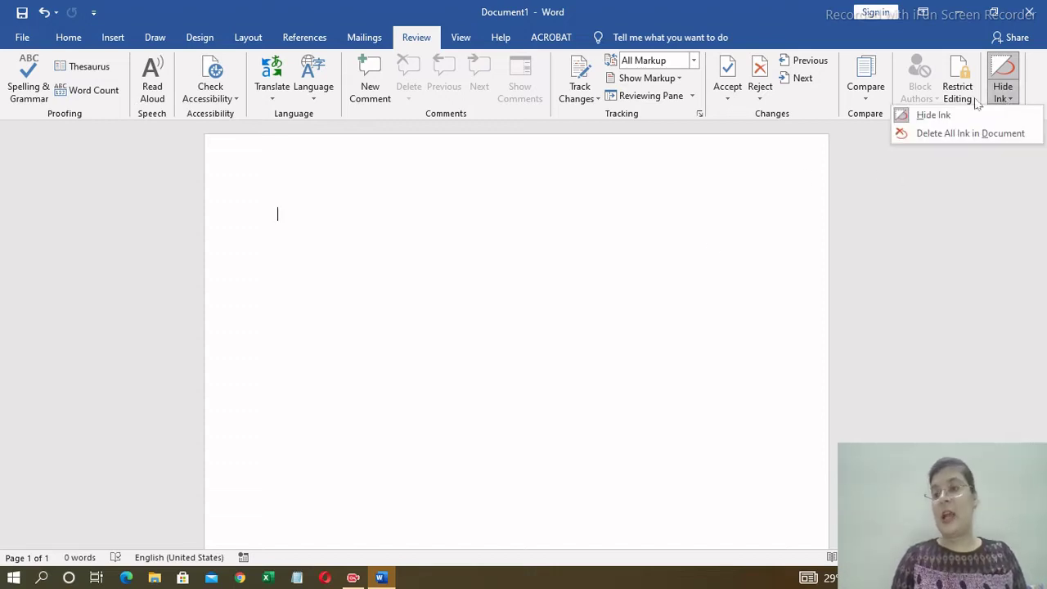
pyautogui.click(933, 116)
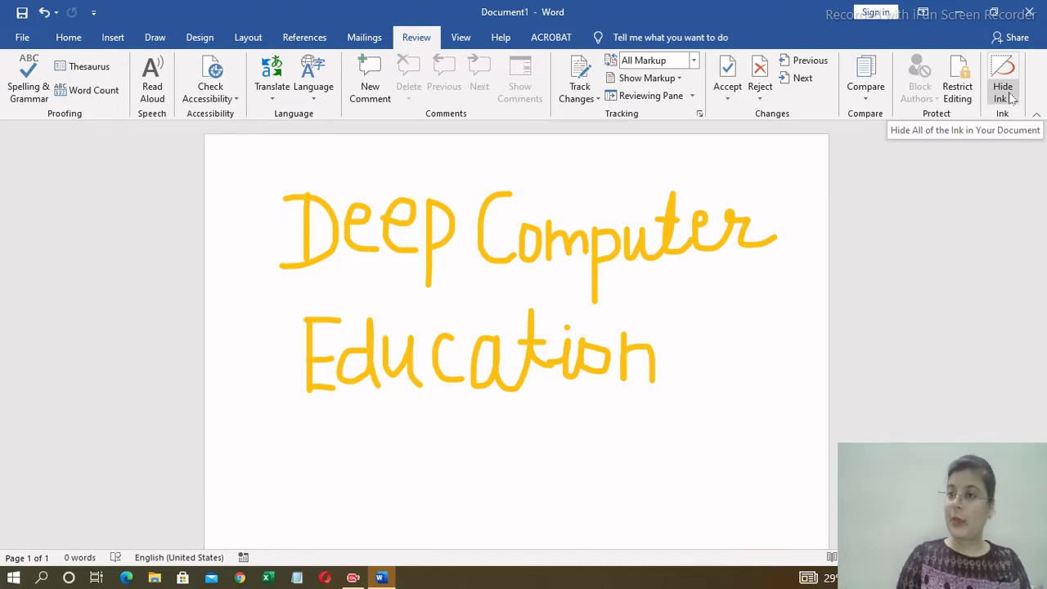
pyautogui.click(1012, 99)
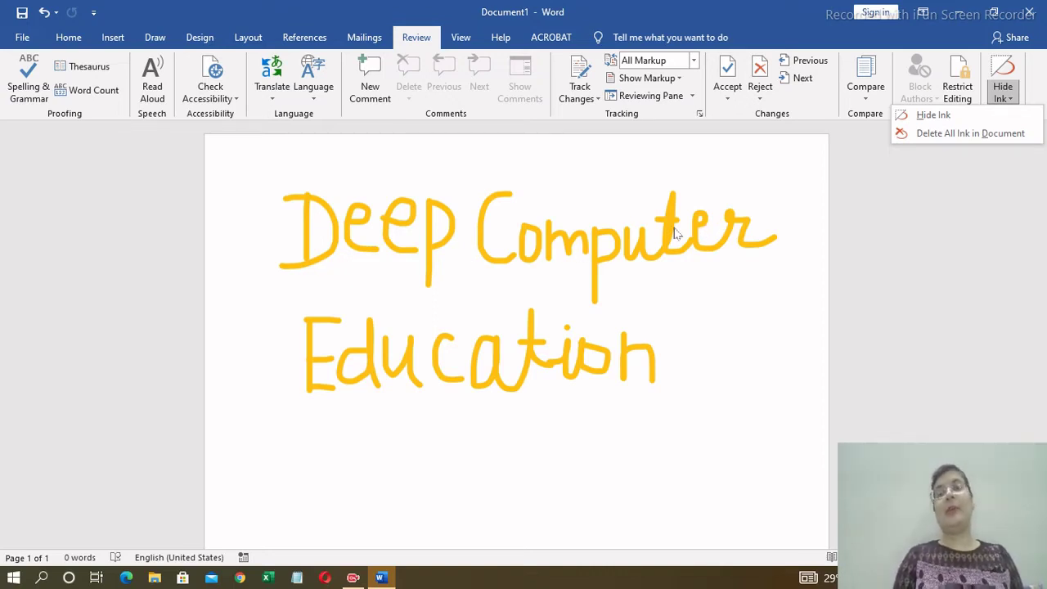
pyautogui.click(931, 133)
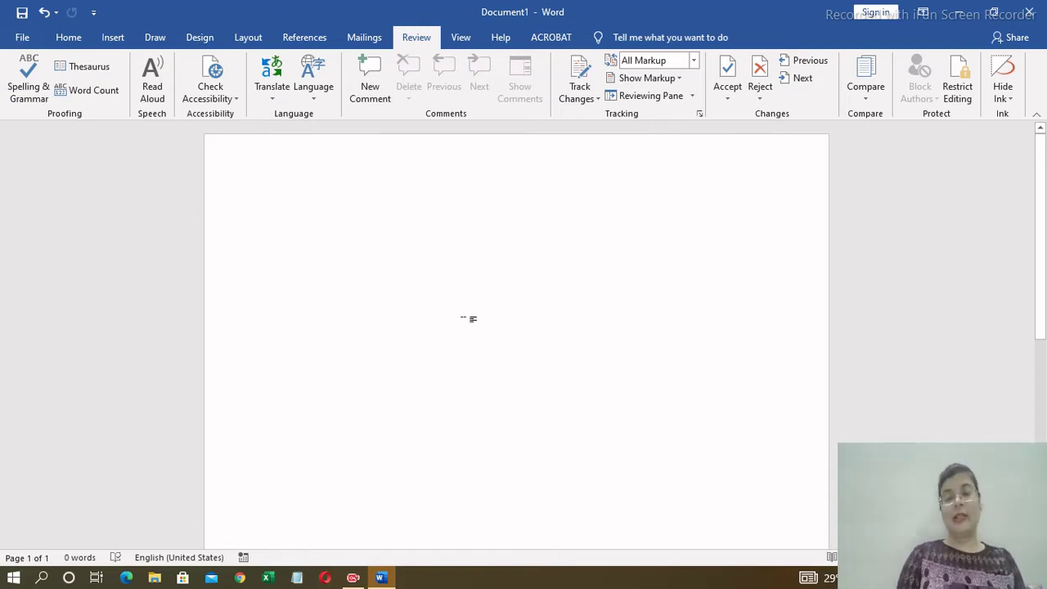
pyautogui.click(1006, 91)
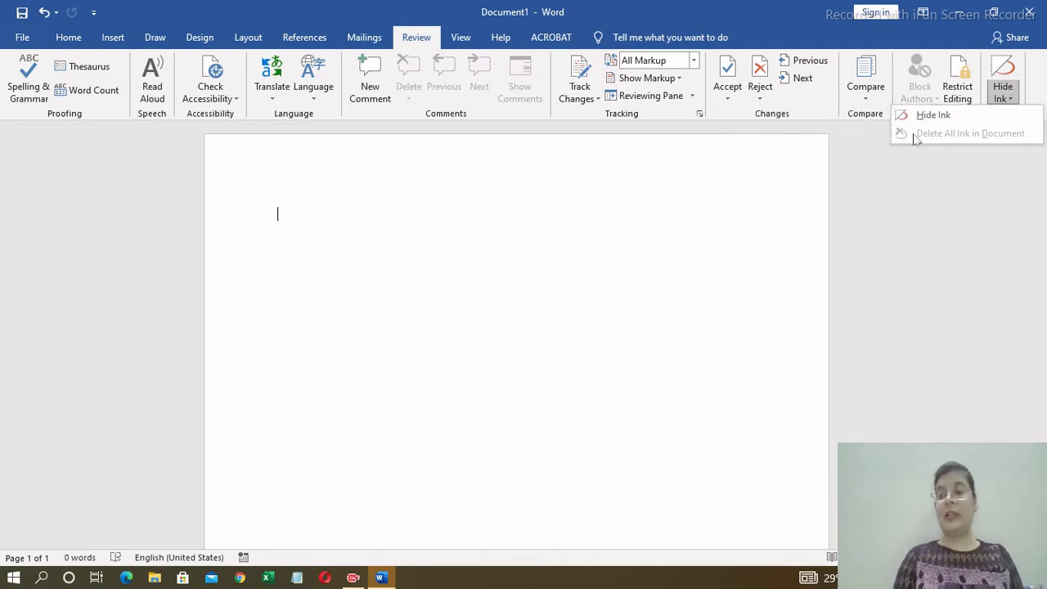
pyautogui.click(561, 205)
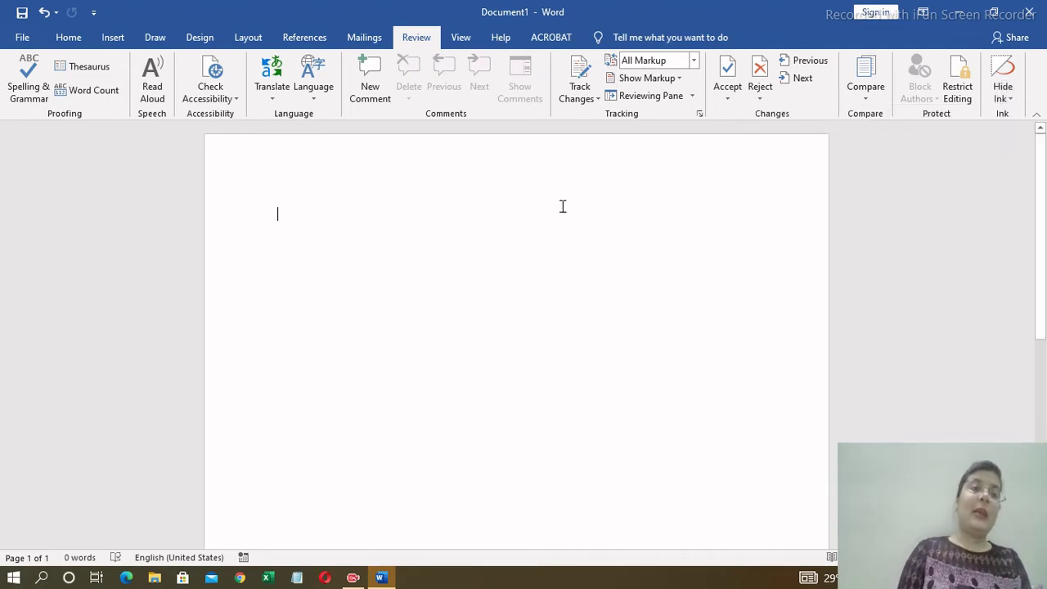
# Set the pen to Light Blue and draw two cloud outlines near the top of the page.
pyautogui.click(159, 43)
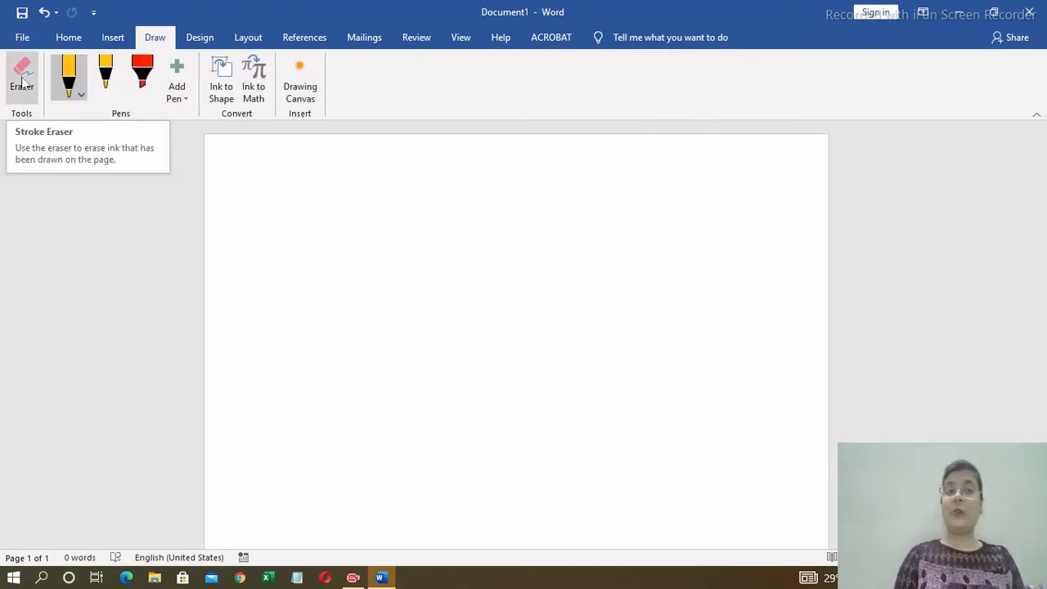
pyautogui.click(81, 96)
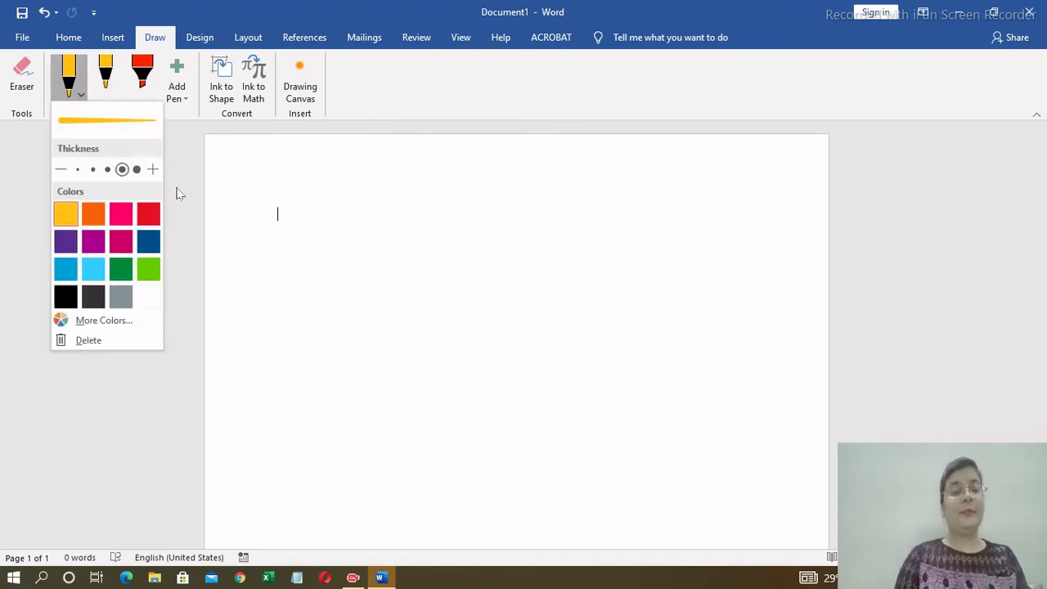
pyautogui.click(91, 272)
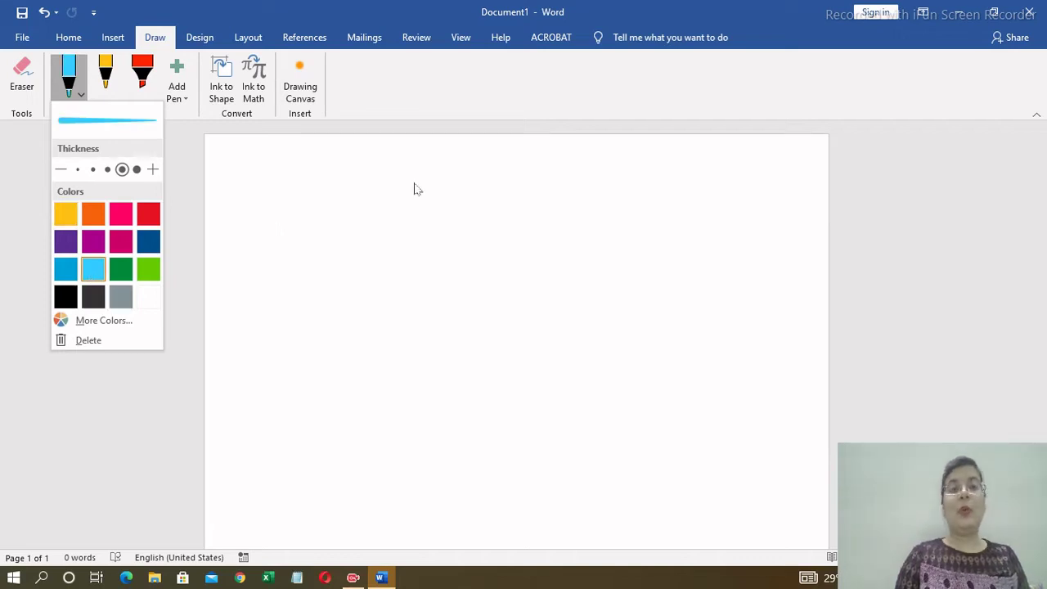
pyautogui.click(309, 210)
pyautogui.moveTo(306, 206)
pyautogui.mouseDown()
pyautogui.moveTo(425, 207)
pyautogui.moveTo(369, 266)
pyautogui.moveTo(317, 215)
pyautogui.mouseUp()
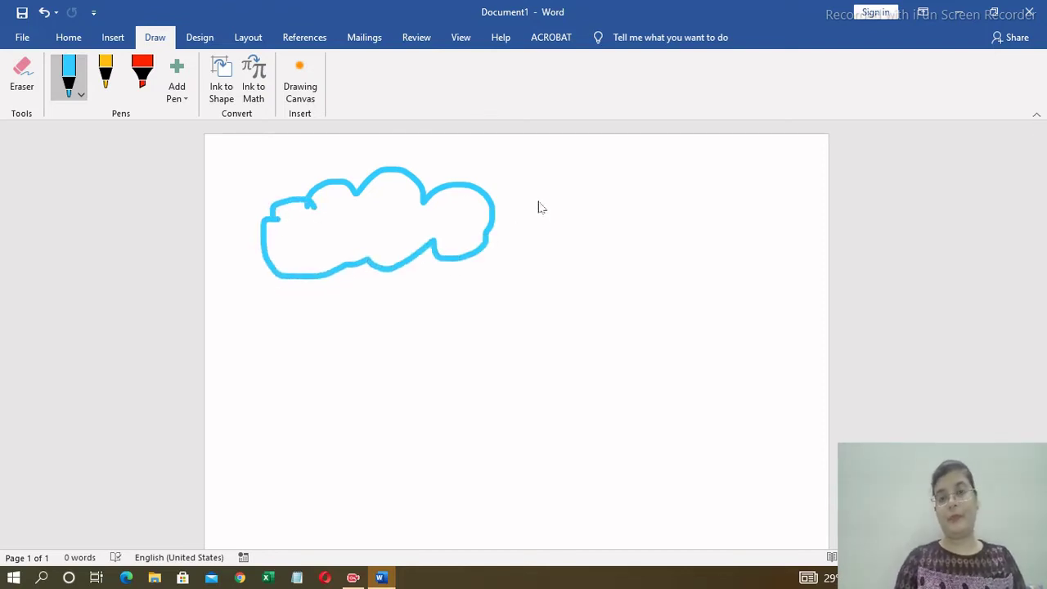
pyautogui.moveTo(537, 202)
pyautogui.mouseDown()
pyautogui.moveTo(686, 218)
pyautogui.moveTo(537, 211)
pyautogui.mouseUp()
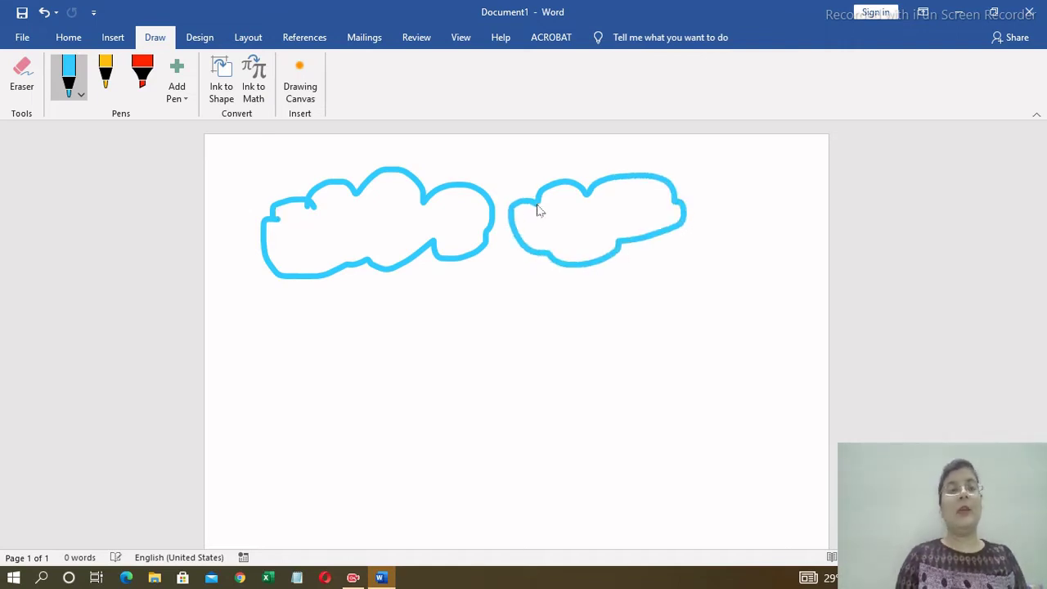
# Switch the pen back to yellow and draw a small circle right of the clouds.
pyautogui.click(82, 97)
pyautogui.click(67, 218)
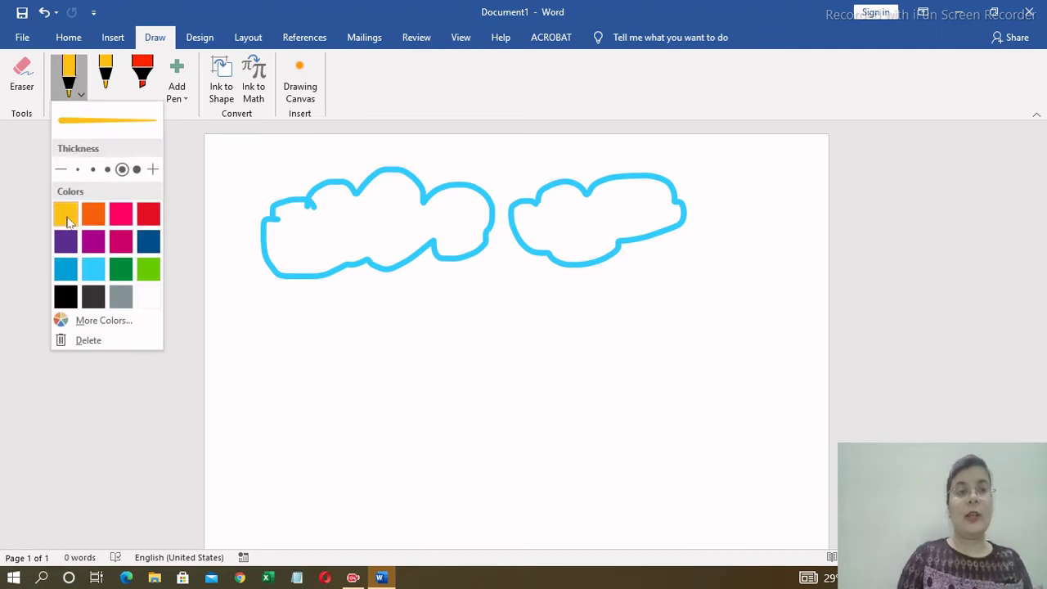
pyautogui.click(82, 96)
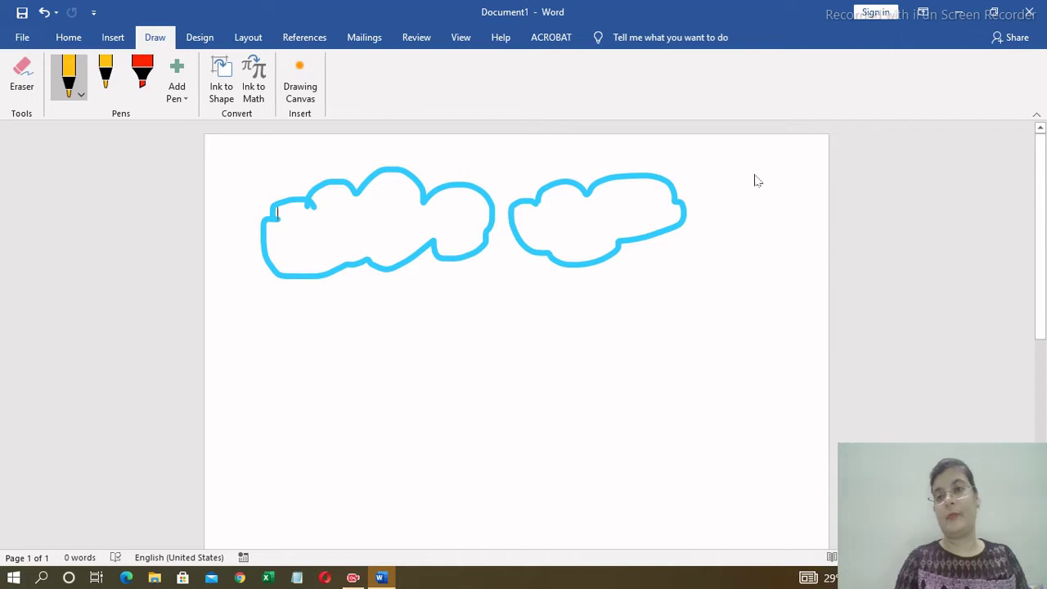
pyautogui.moveTo(756, 174)
pyautogui.mouseDown()
pyautogui.moveTo(731, 189)
pyautogui.moveTo(754, 181)
pyautogui.mouseUp()
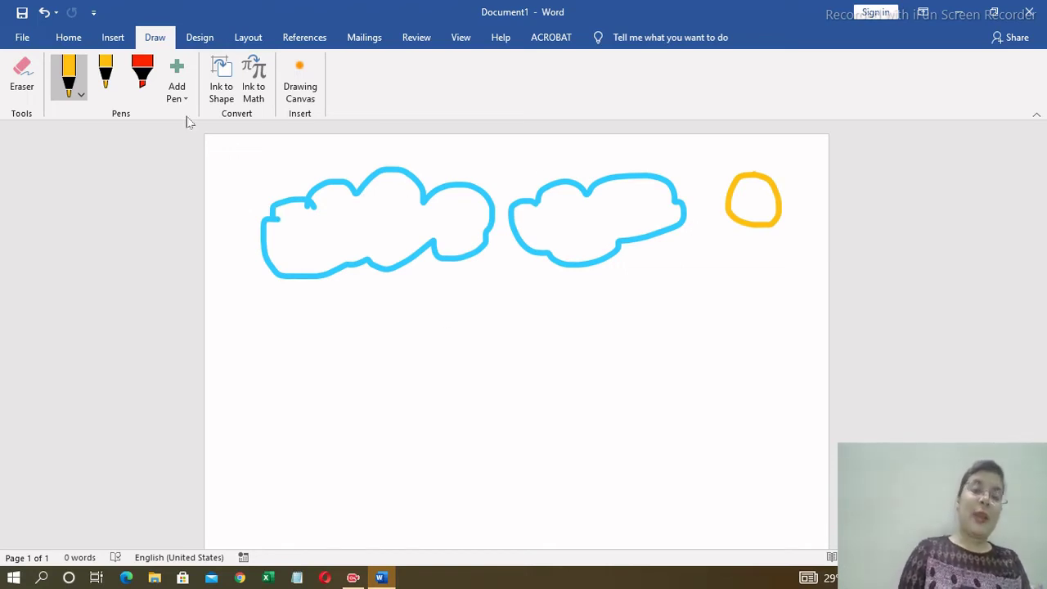
# Erase both light-blue clouds and the yellow circle with the stroke Eraser.
pyautogui.click(22, 85)
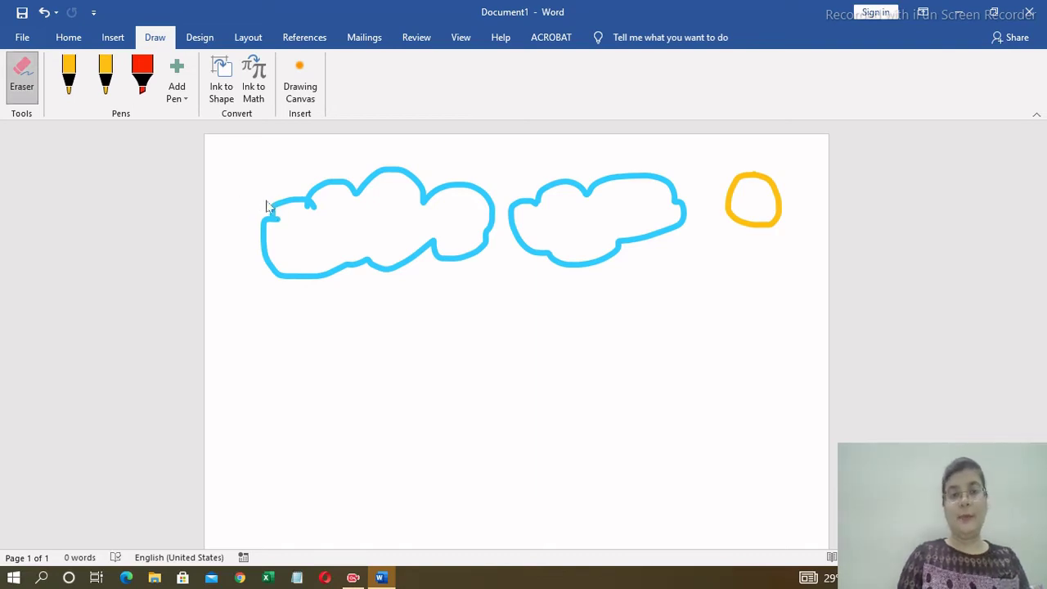
pyautogui.click(304, 204)
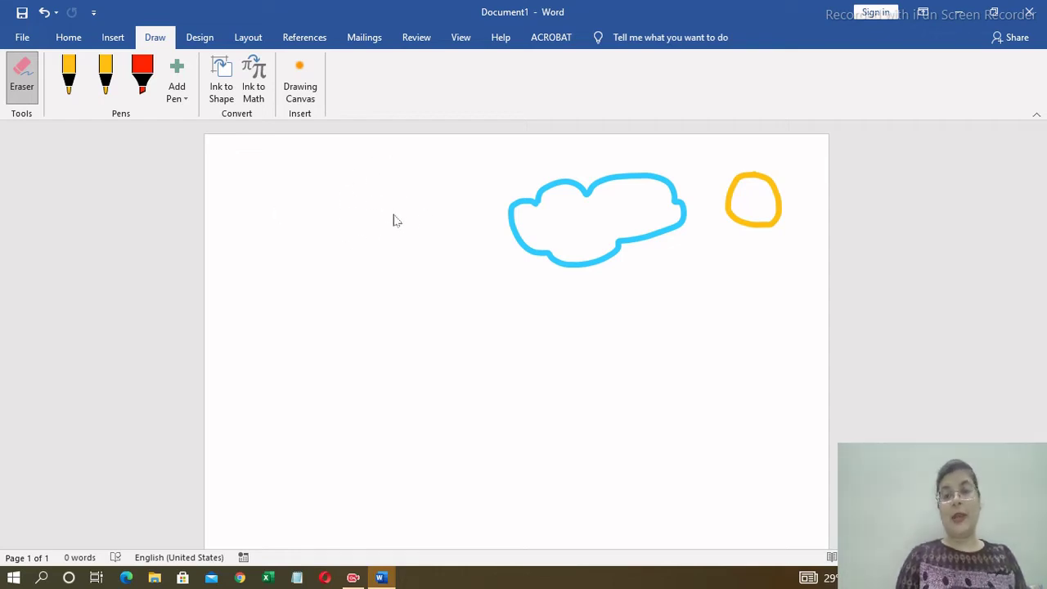
pyautogui.click(544, 194)
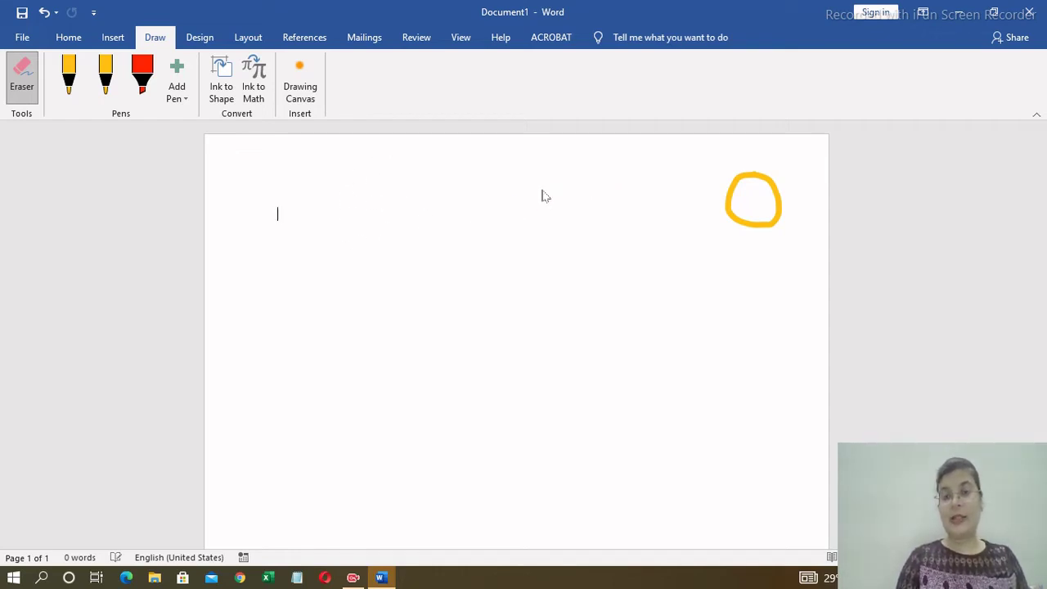
pyautogui.click(741, 221)
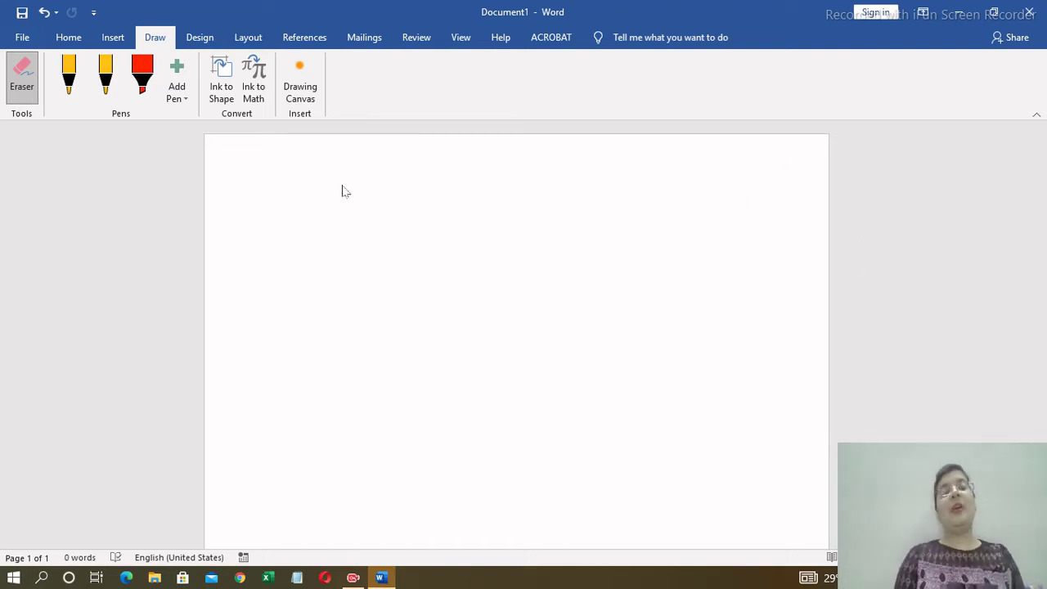
pyautogui.click(31, 100)
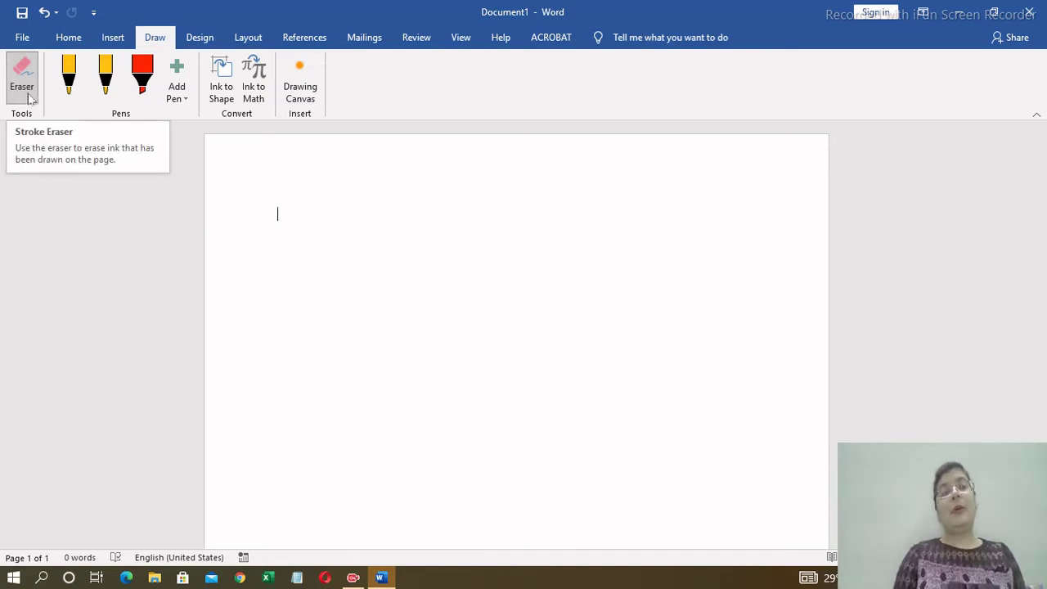
pyautogui.click(29, 99)
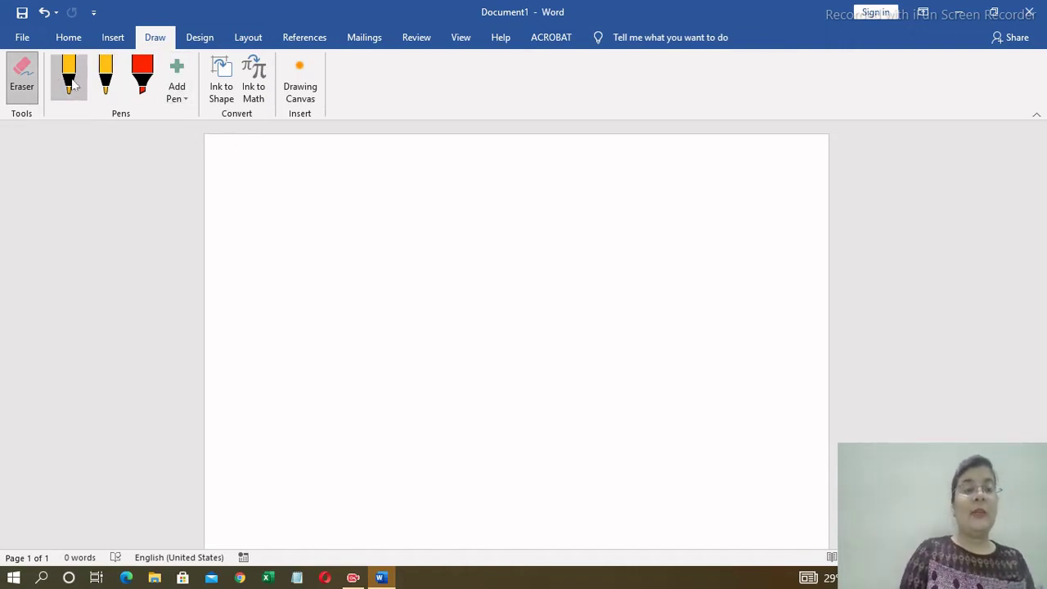
# Preview the Add Pen choices without adding one, then select the yellow pen and show its options.
pyautogui.click(179, 99)
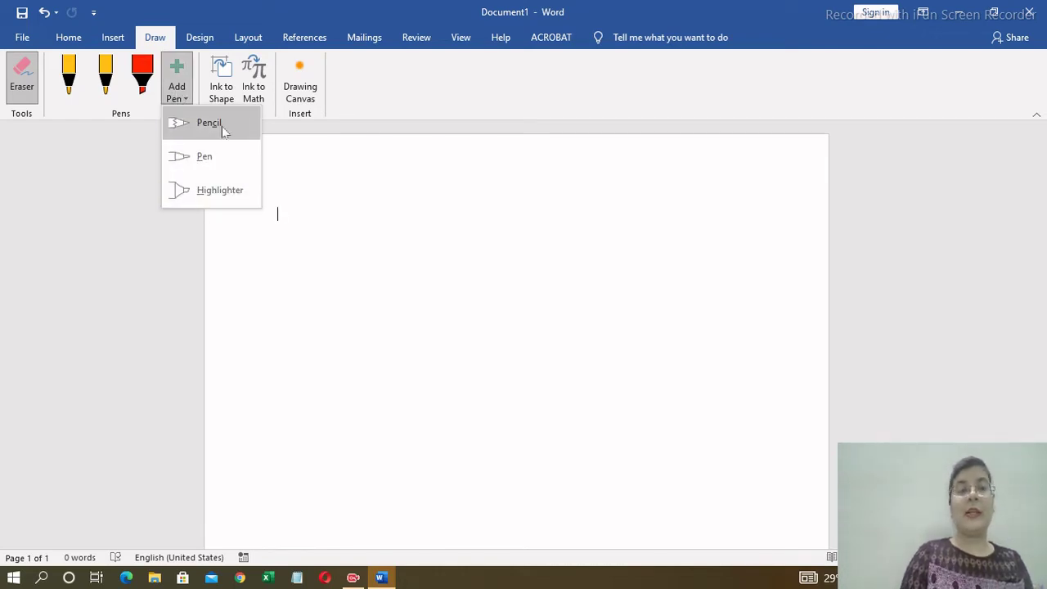
pyautogui.click(365, 101)
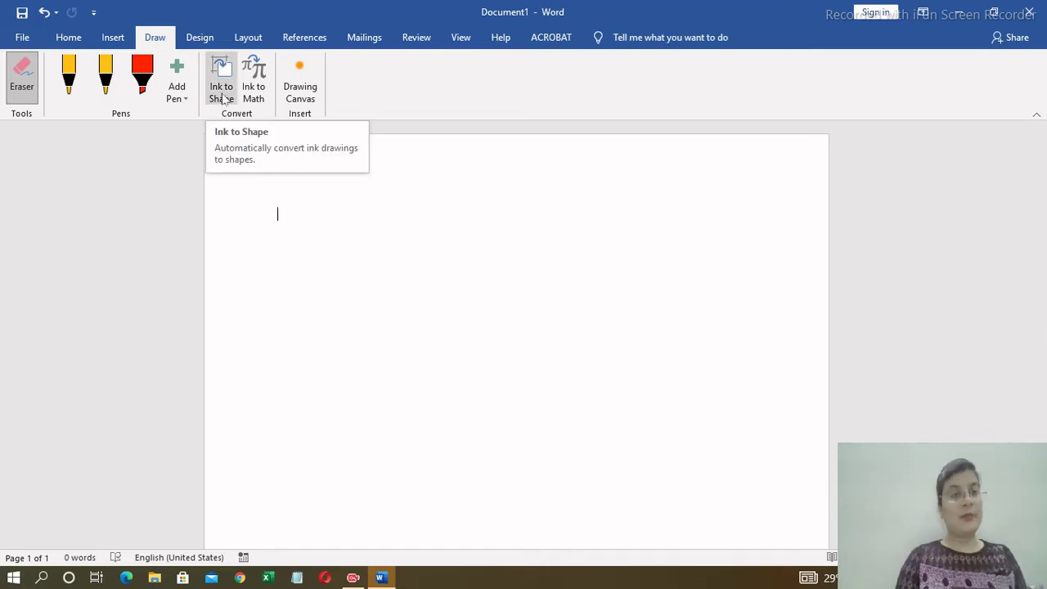
pyautogui.click(72, 80)
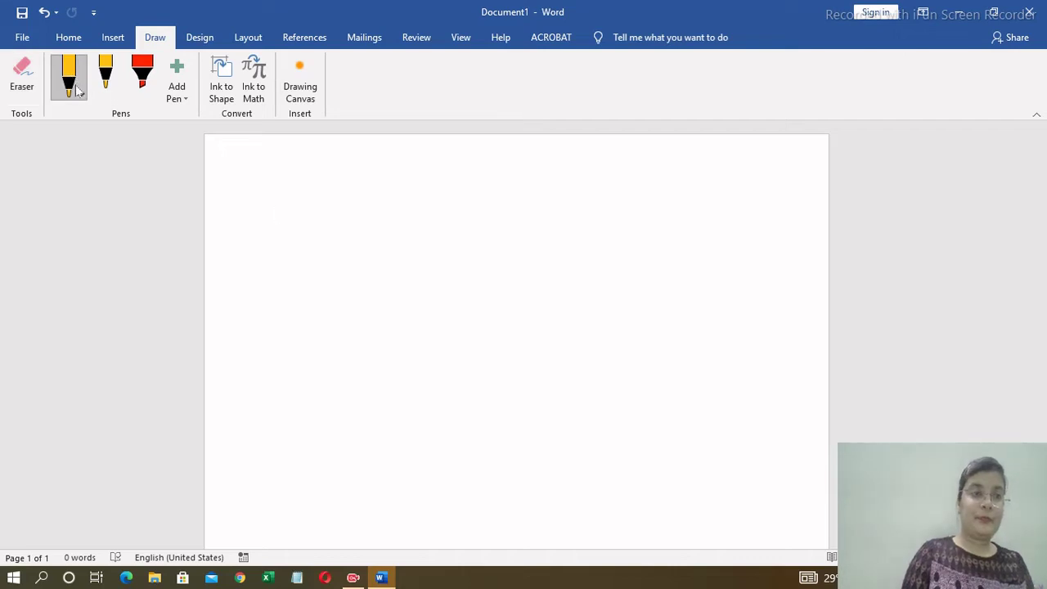
pyautogui.click(81, 96)
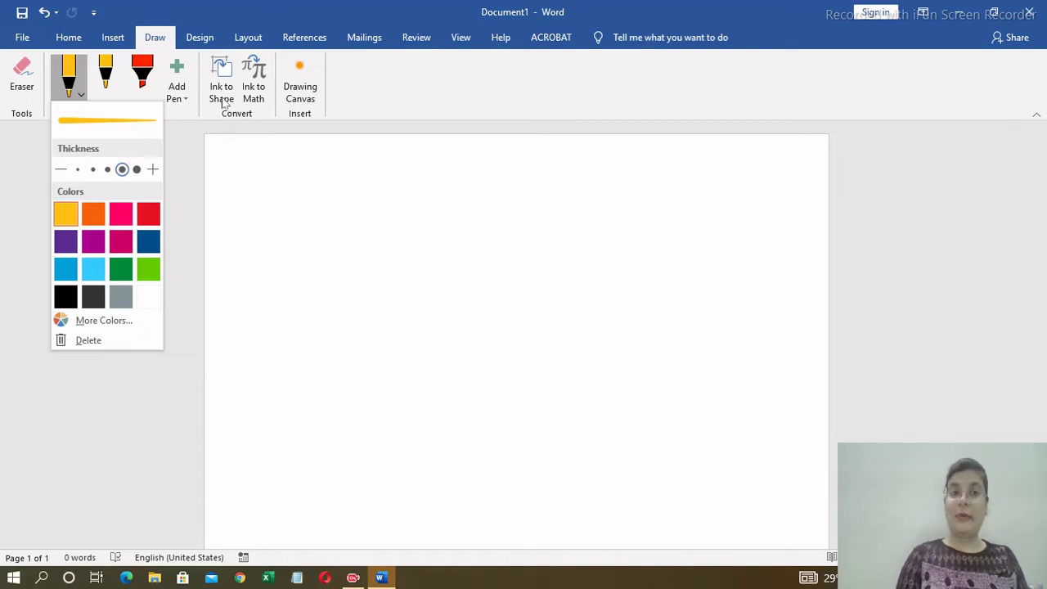
# Turn on Ink to Shape and draw a yellow curve that becomes a neat circle shape.
pyautogui.click(82, 100)
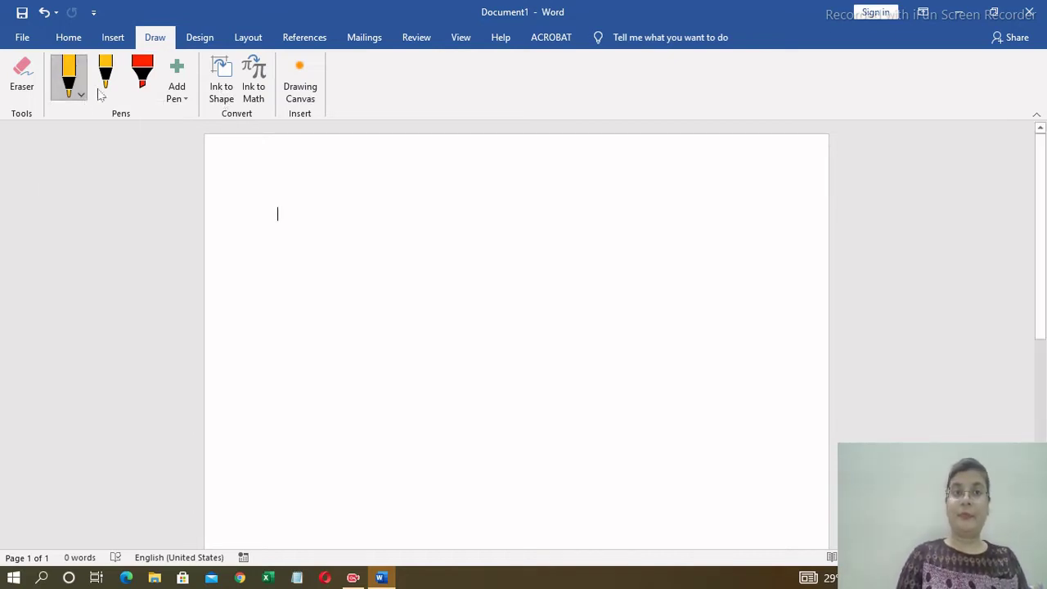
pyautogui.click(230, 88)
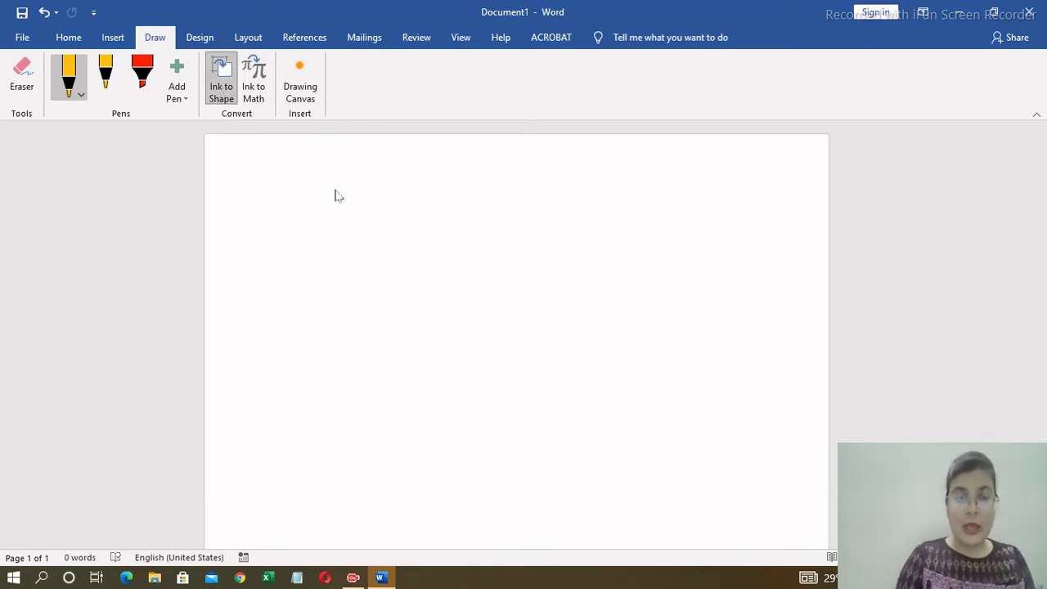
pyautogui.moveTo(335, 190)
pyautogui.mouseDown()
pyautogui.moveTo(366, 215)
pyautogui.moveTo(341, 194)
pyautogui.mouseUp()
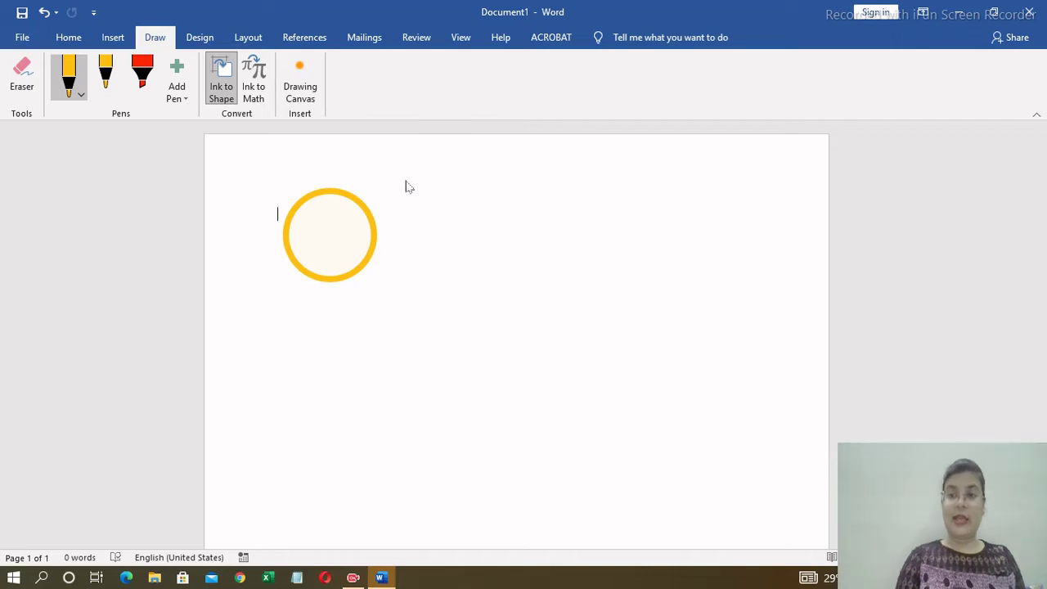
# Set the first pen to Orange and draw a triangle right of the yellow circle.
pyautogui.click(80, 94)
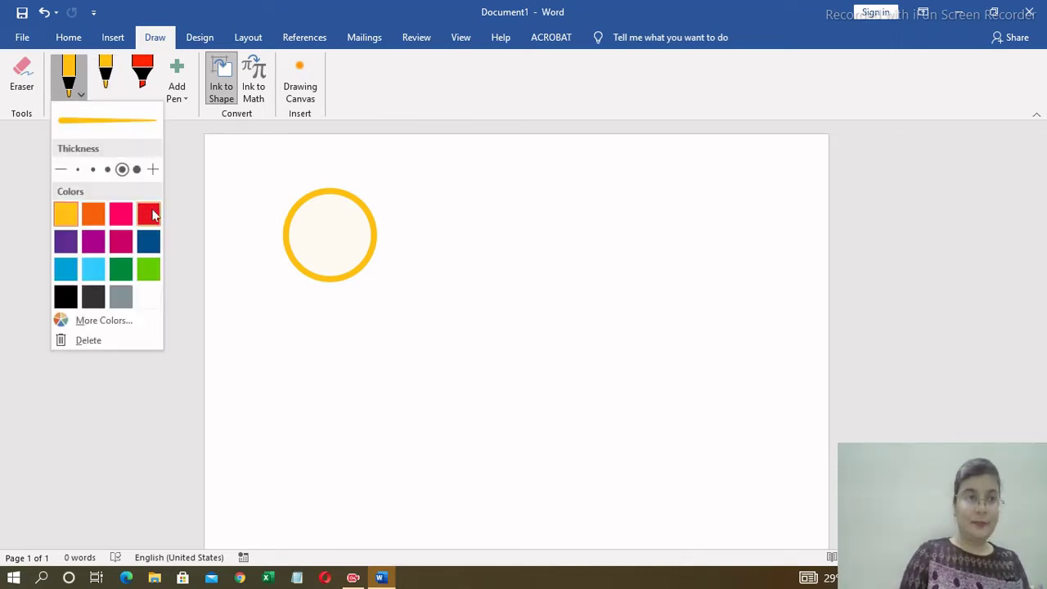
pyautogui.click(96, 217)
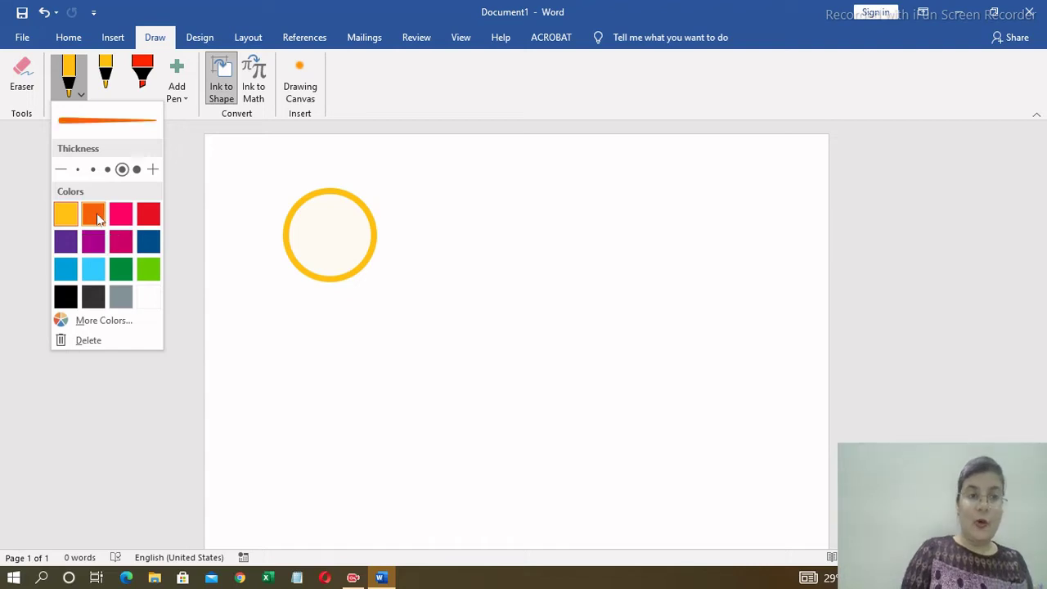
pyautogui.click(97, 217)
pyautogui.click(501, 190)
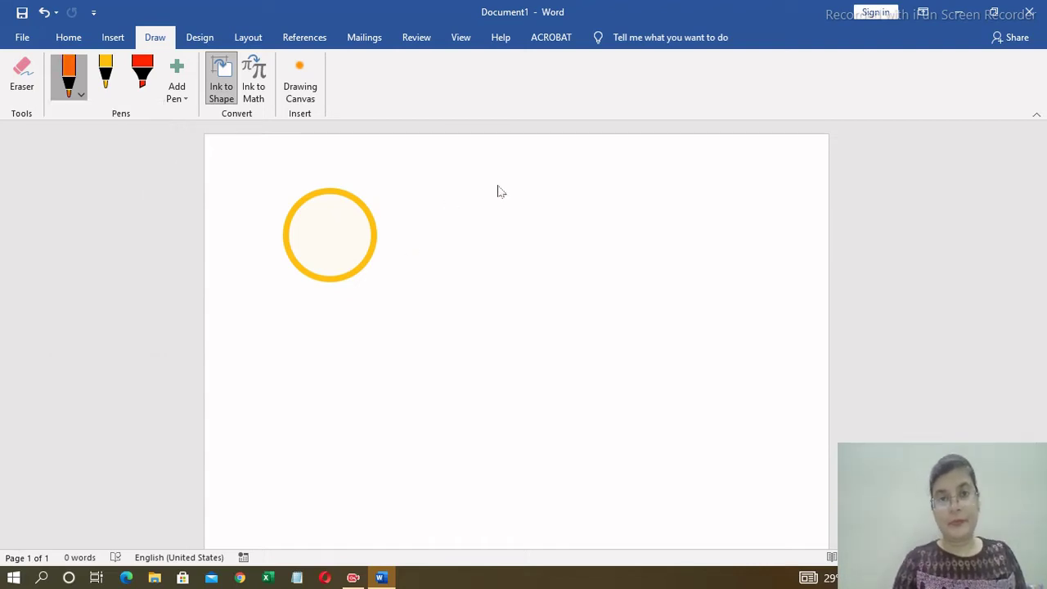
pyautogui.moveTo(499, 183)
pyautogui.mouseDown()
pyautogui.moveTo(502, 260)
pyautogui.moveTo(498, 185)
pyautogui.mouseUp()
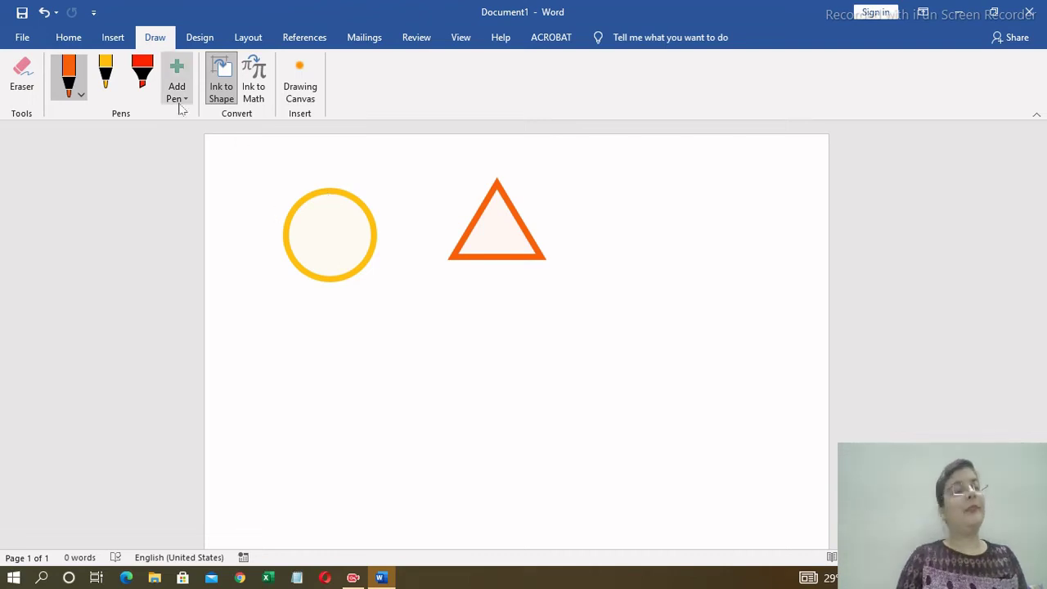
# Switch the pen colour to Pink and draw a square below the circle.
pyautogui.click(81, 97)
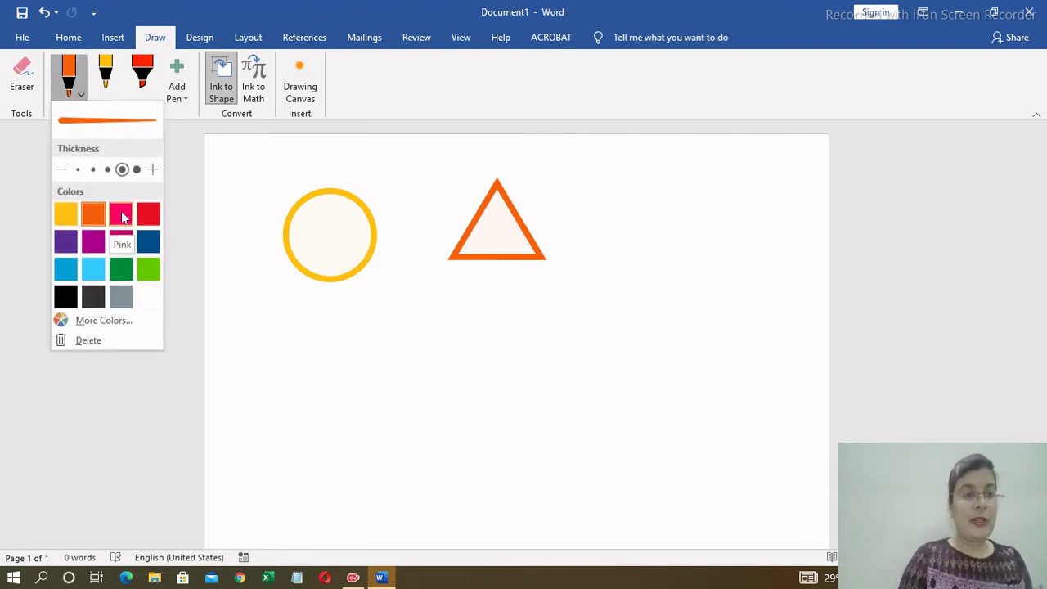
pyautogui.click(121, 215)
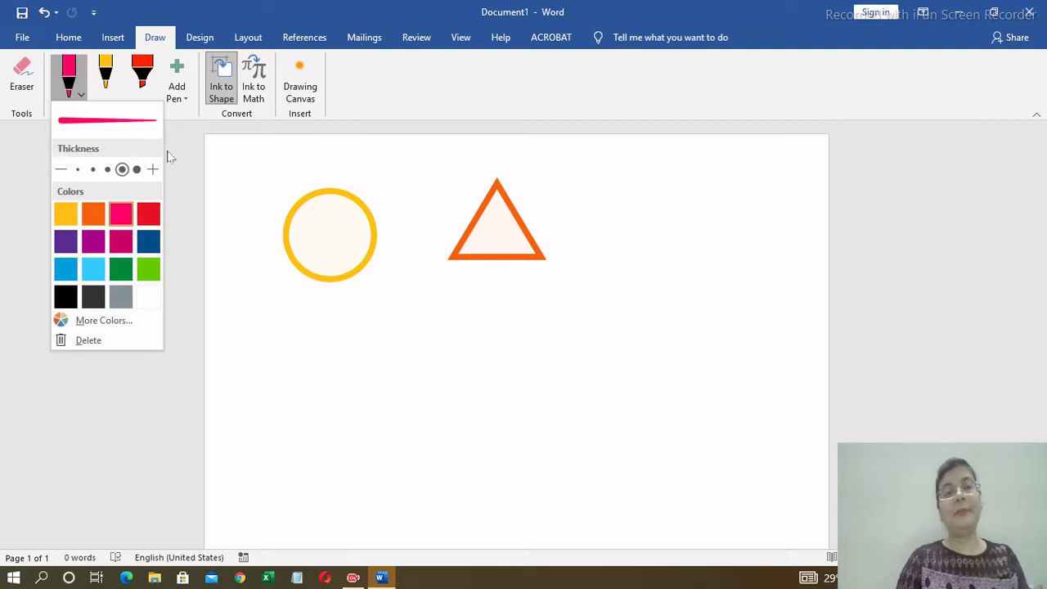
pyautogui.click(81, 96)
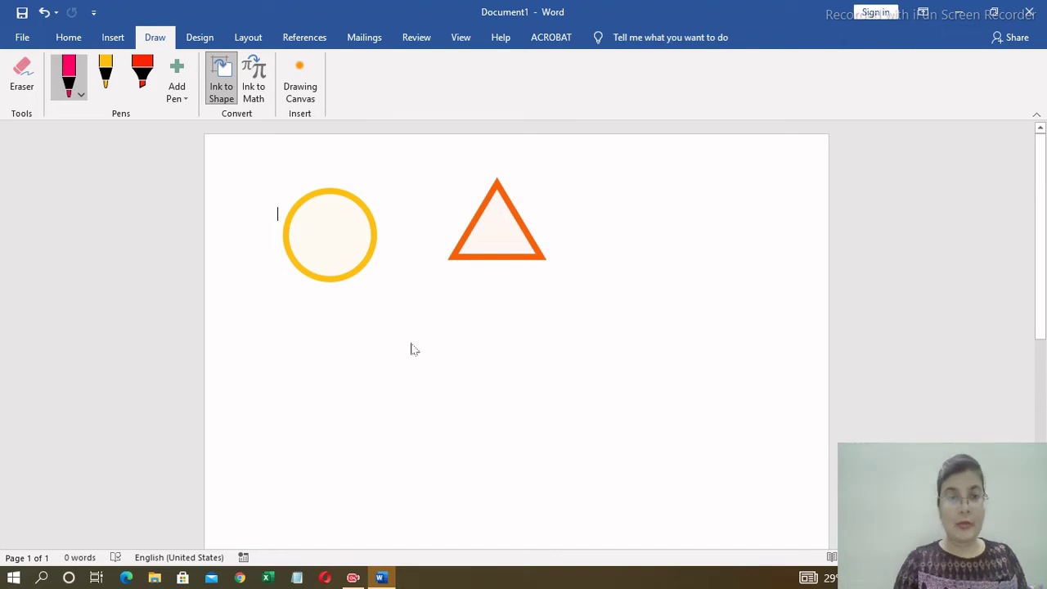
pyautogui.moveTo(358, 334)
pyautogui.mouseDown()
pyautogui.moveTo(295, 337)
pyautogui.moveTo(360, 358)
pyautogui.moveTo(359, 334)
pyautogui.mouseUp()
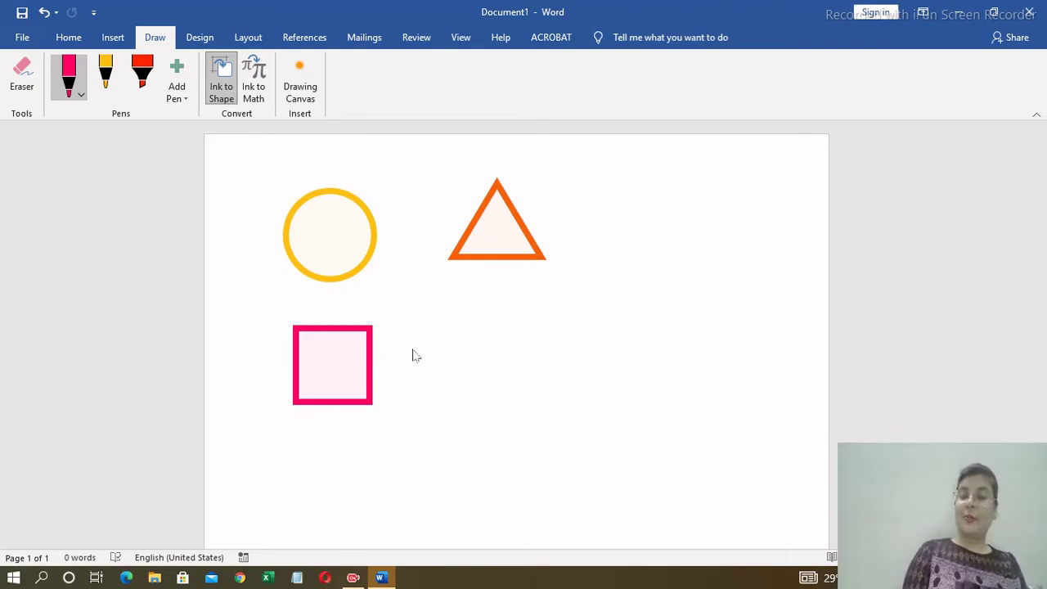
# Recolour the second pen to Indigo and draw a rectangle beneath the orange triangle.
pyautogui.click(114, 95)
pyautogui.click(120, 96)
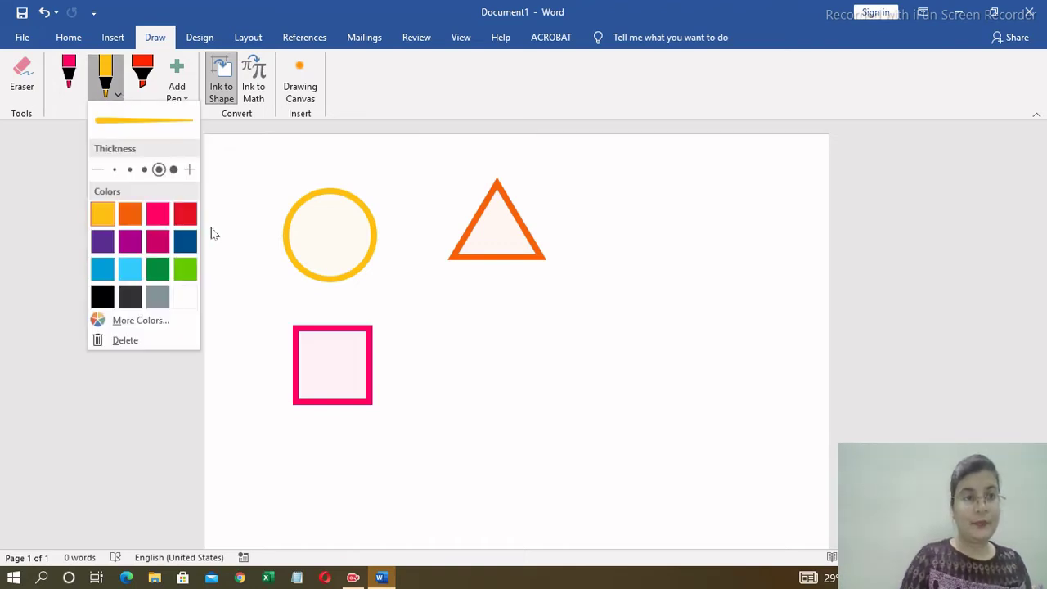
pyautogui.click(111, 246)
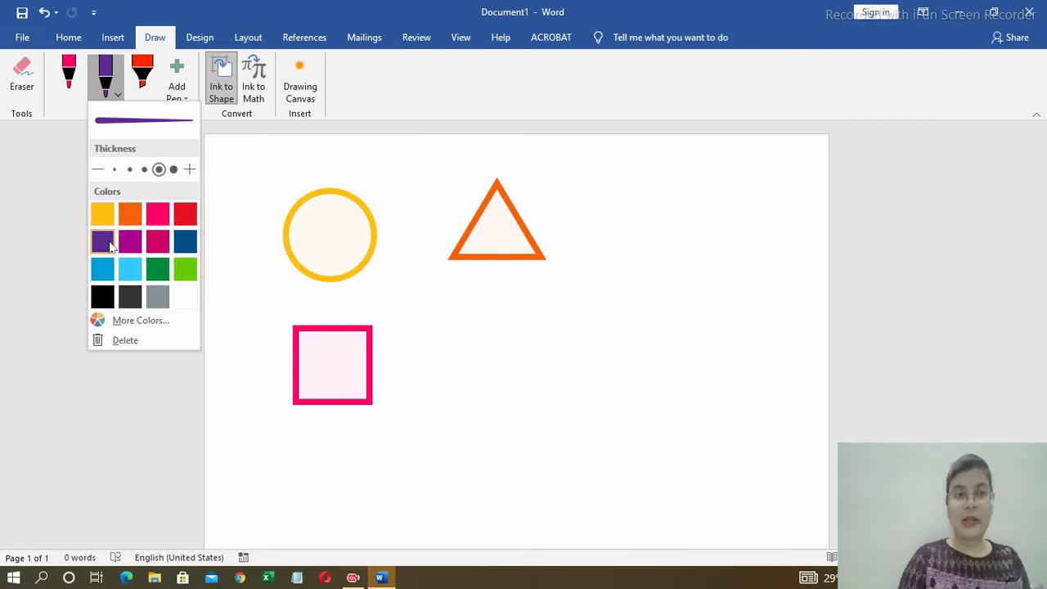
pyautogui.click(119, 97)
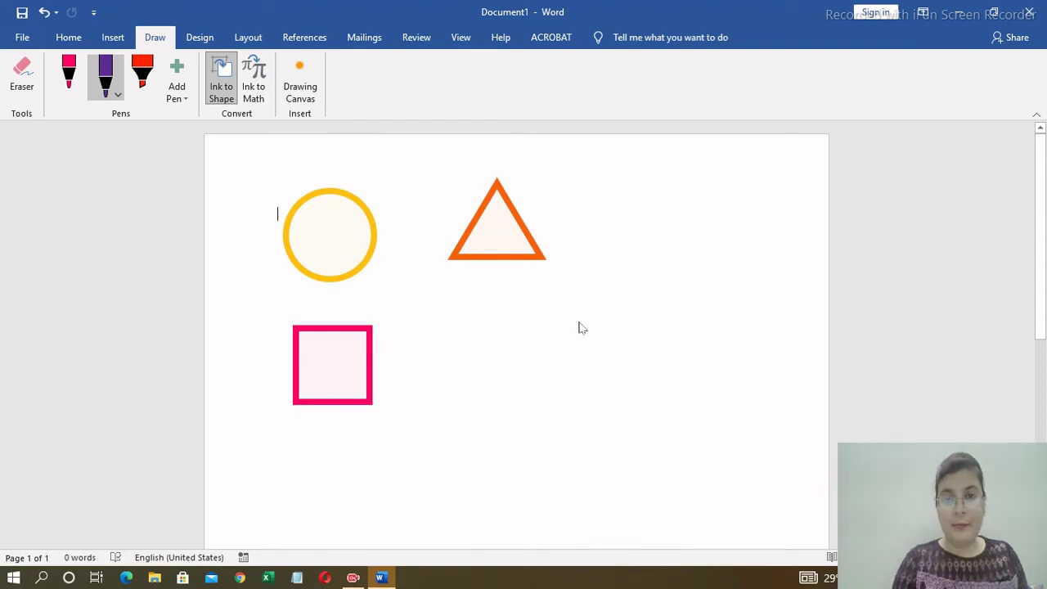
pyautogui.moveTo(580, 321)
pyautogui.mouseDown()
pyautogui.moveTo(450, 350)
pyautogui.moveTo(557, 383)
pyautogui.moveTo(582, 325)
pyautogui.mouseUp()
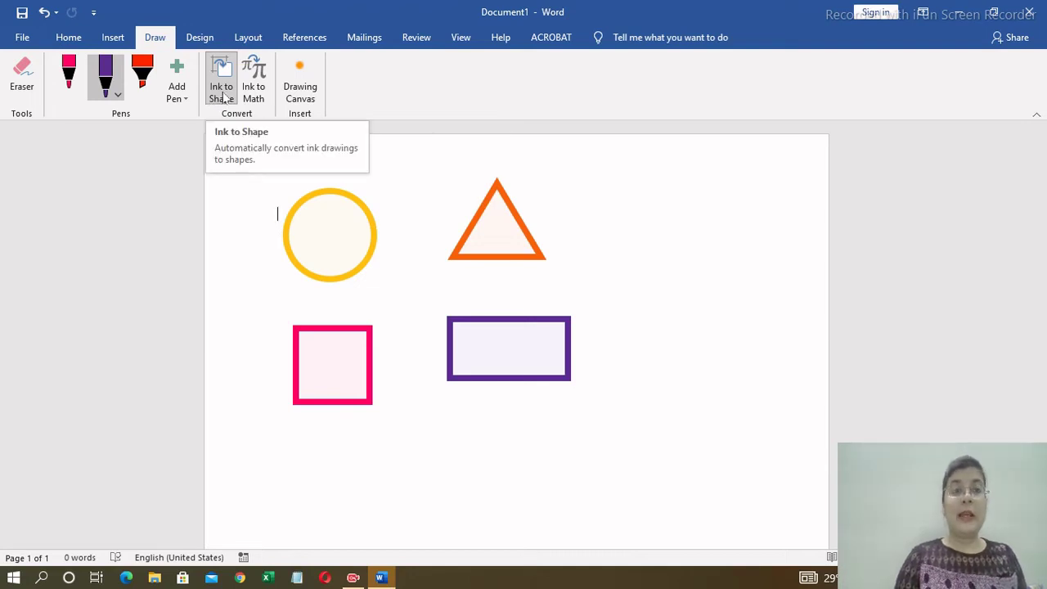
# Turn off Ink to Shape, then delete the circle, triangle, square and rectangle.
pyautogui.click(223, 96)
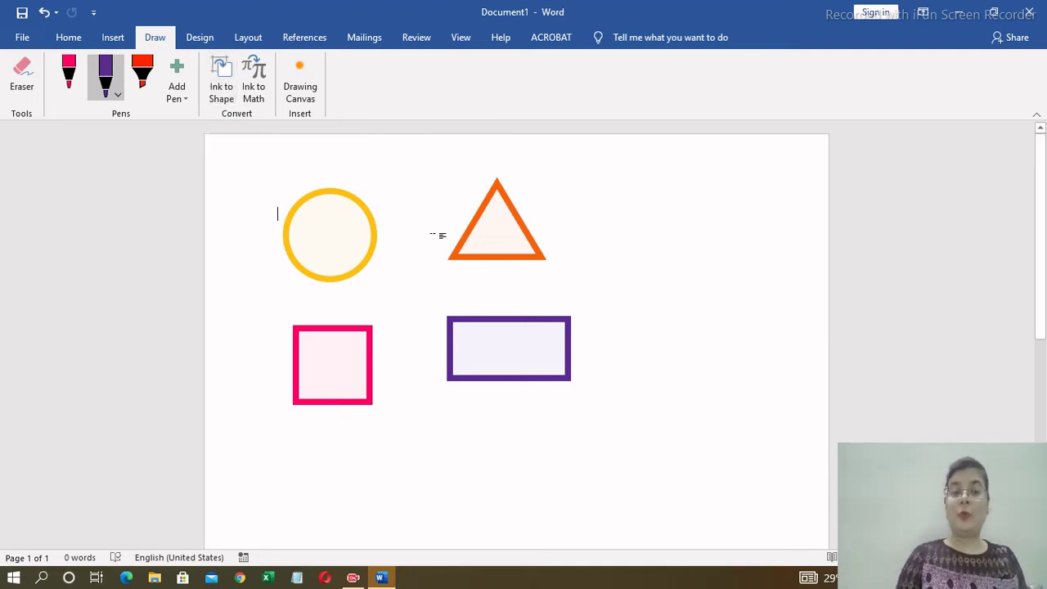
pyautogui.click(354, 242)
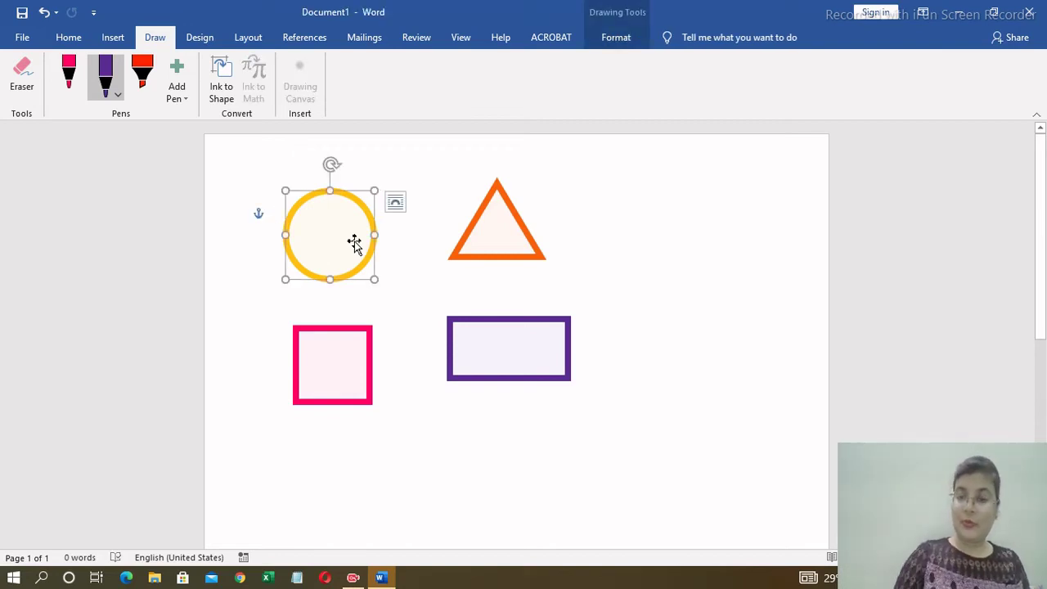
pyautogui.press('Delete')
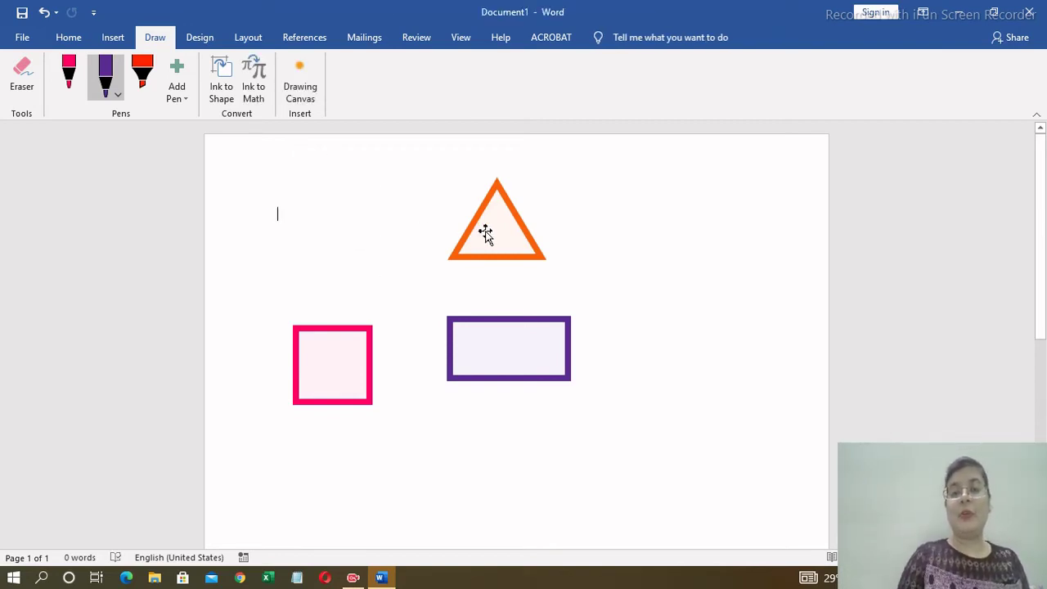
pyautogui.click(485, 233)
pyautogui.press('Delete')
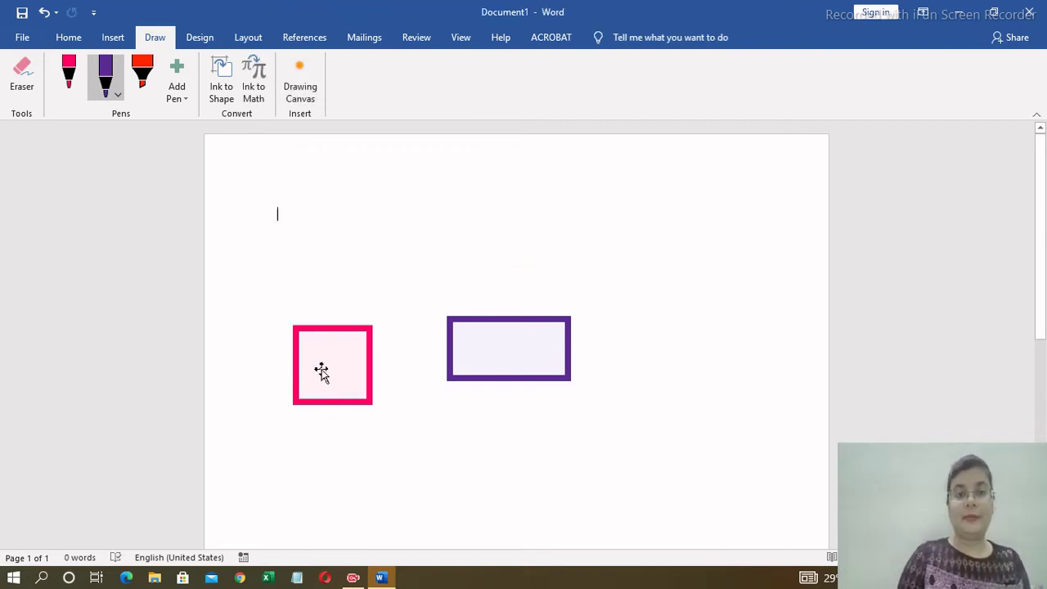
pyautogui.click(321, 373)
pyautogui.press('Delete')
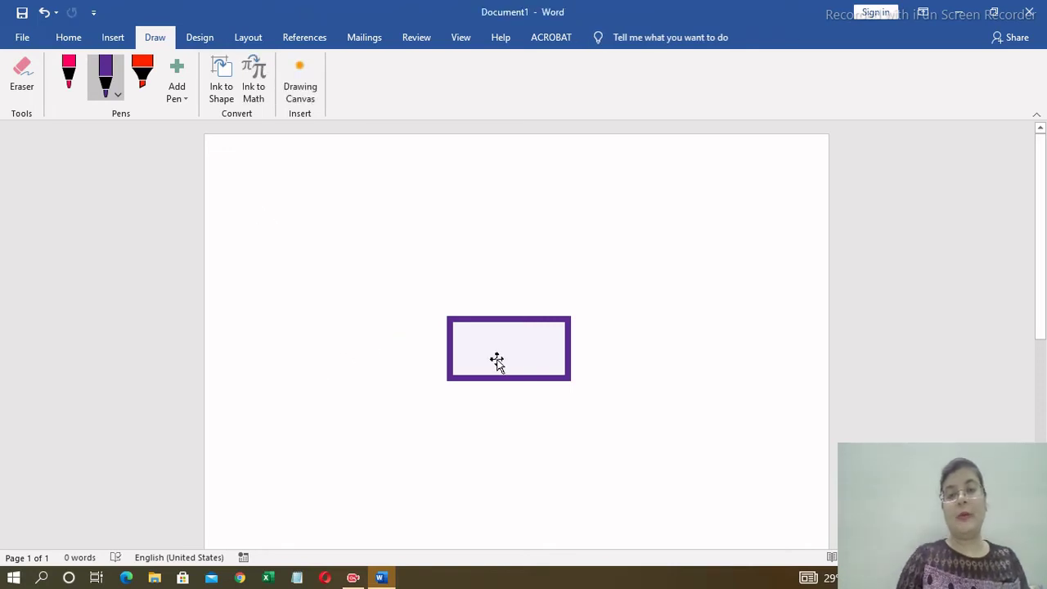
pyautogui.click(497, 361)
pyautogui.press('Delete')
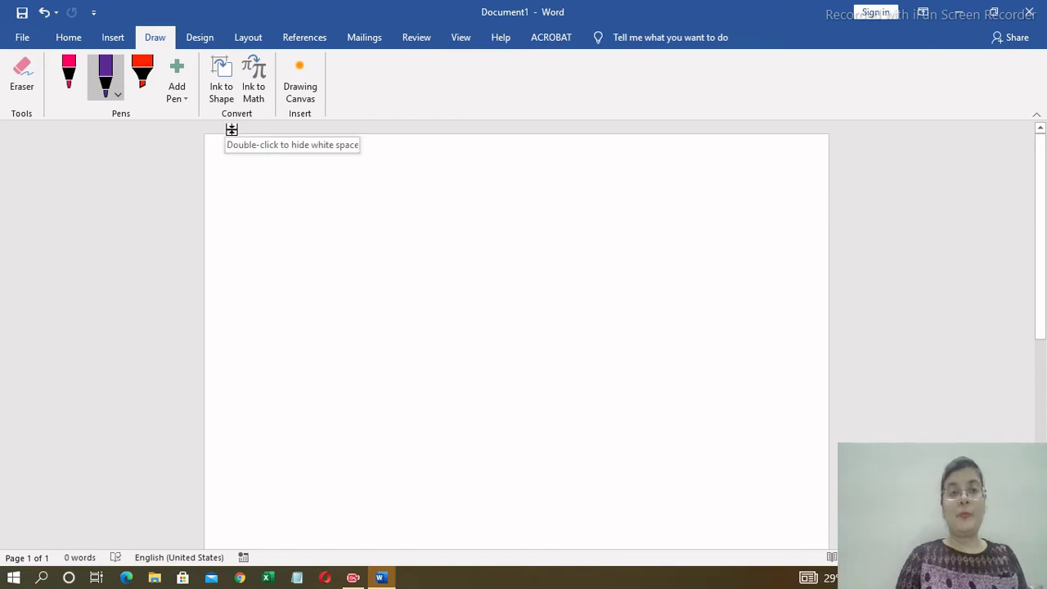
# Open Ink to Math and handwrite (a + b)² in the Math Input Control pad.
pyautogui.click(257, 92)
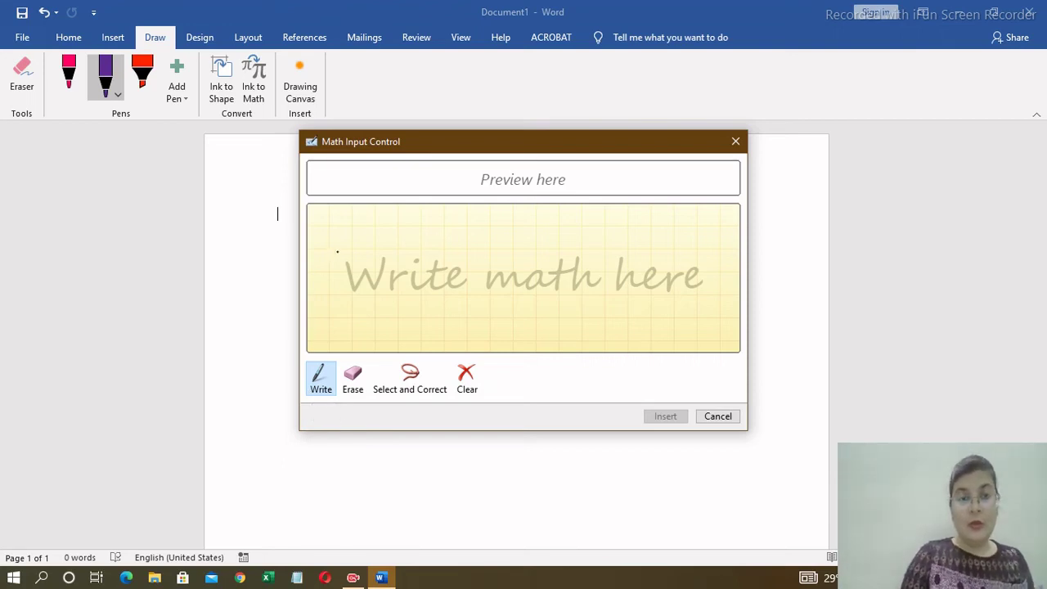
pyautogui.moveTo(336, 253)
pyautogui.mouseDown()
pyautogui.moveTo(326, 276)
pyautogui.moveTo(343, 282)
pyautogui.mouseUp()
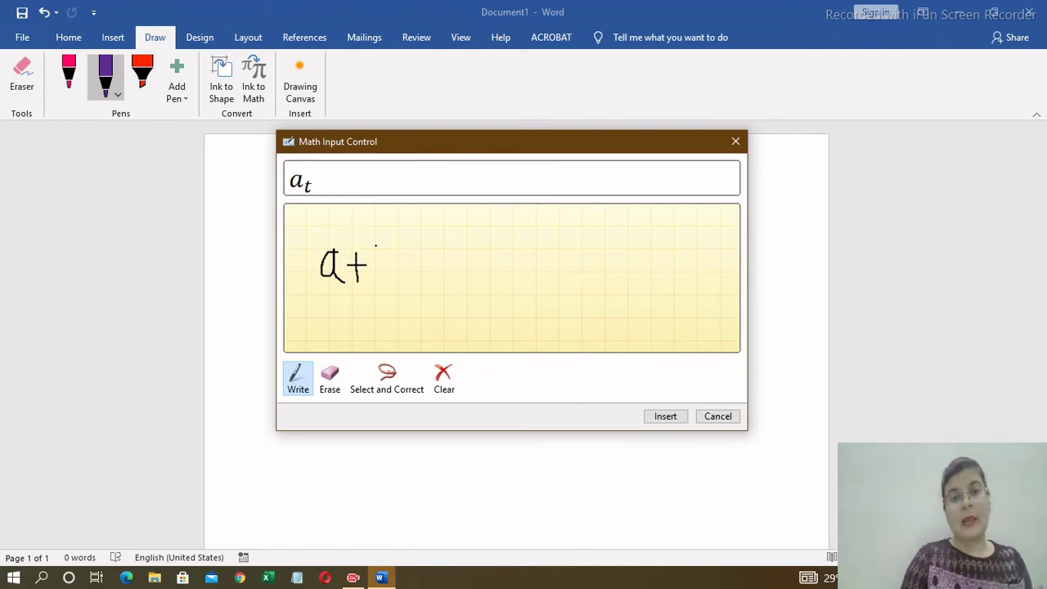
pyautogui.moveTo(376, 245); pyautogui.dragTo(376, 268)
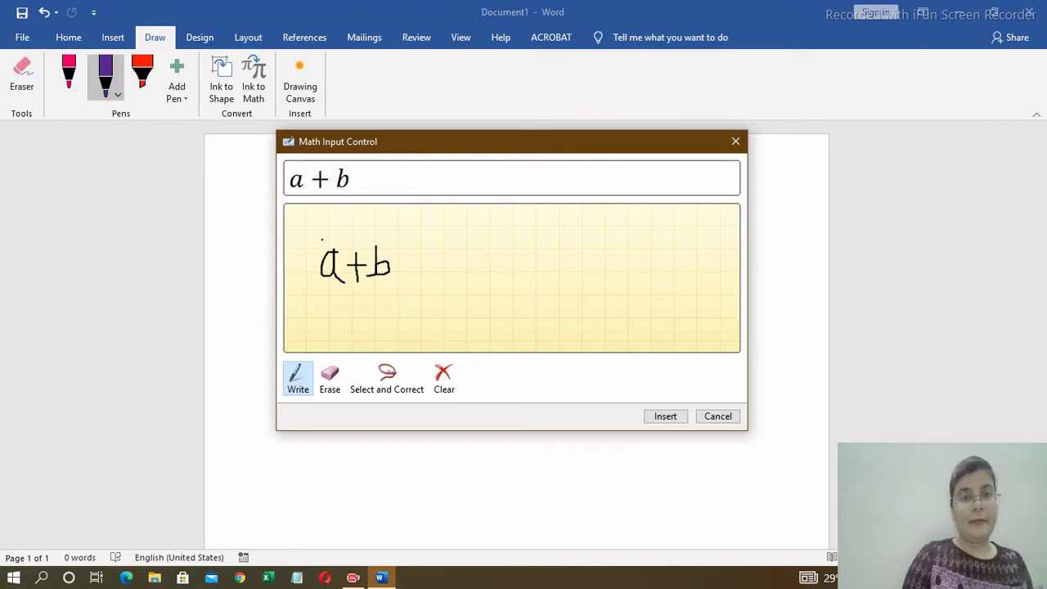
pyautogui.moveTo(314, 280); pyautogui.dragTo(318, 285)
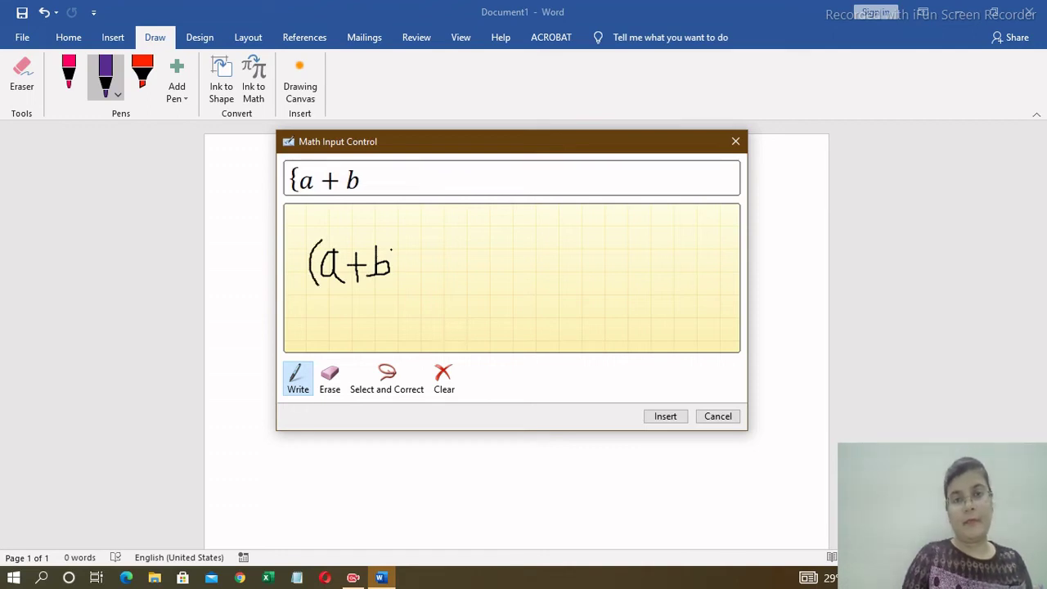
pyautogui.moveTo(393, 243); pyautogui.dragTo(404, 273)
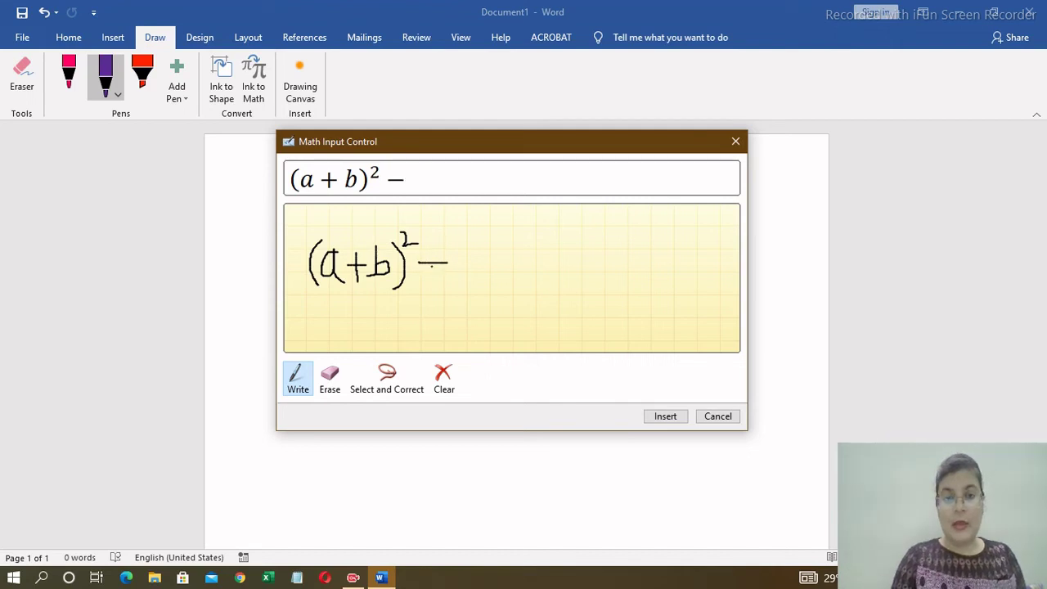
# Finish the handwritten equation with = a² + 2ab + b² and insert it into the page.
pyautogui.moveTo(448, 272); pyautogui.dragTo(450, 273)
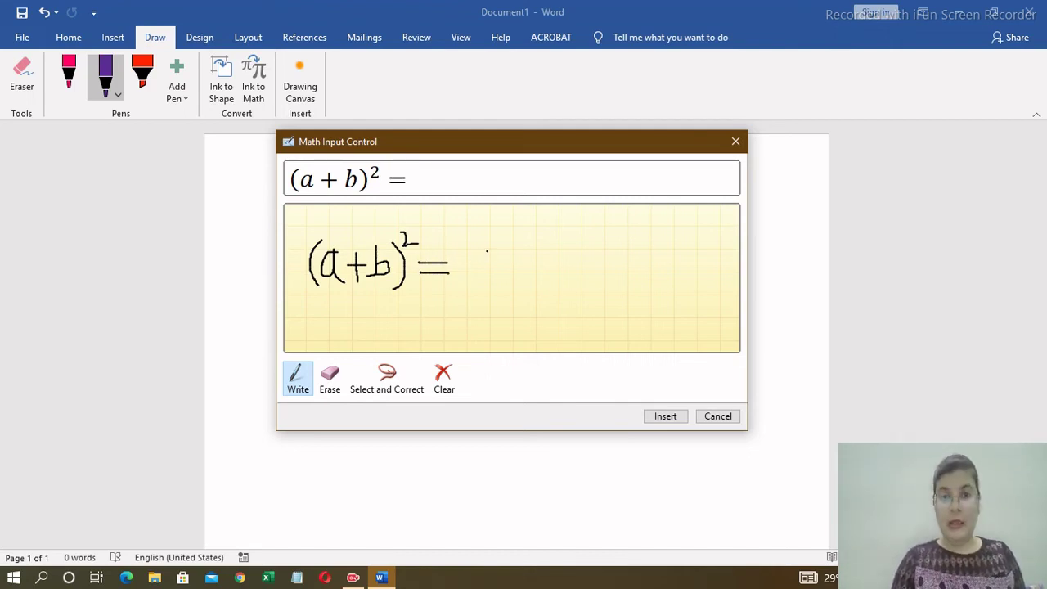
pyautogui.moveTo(475, 255); pyautogui.dragTo(479, 283)
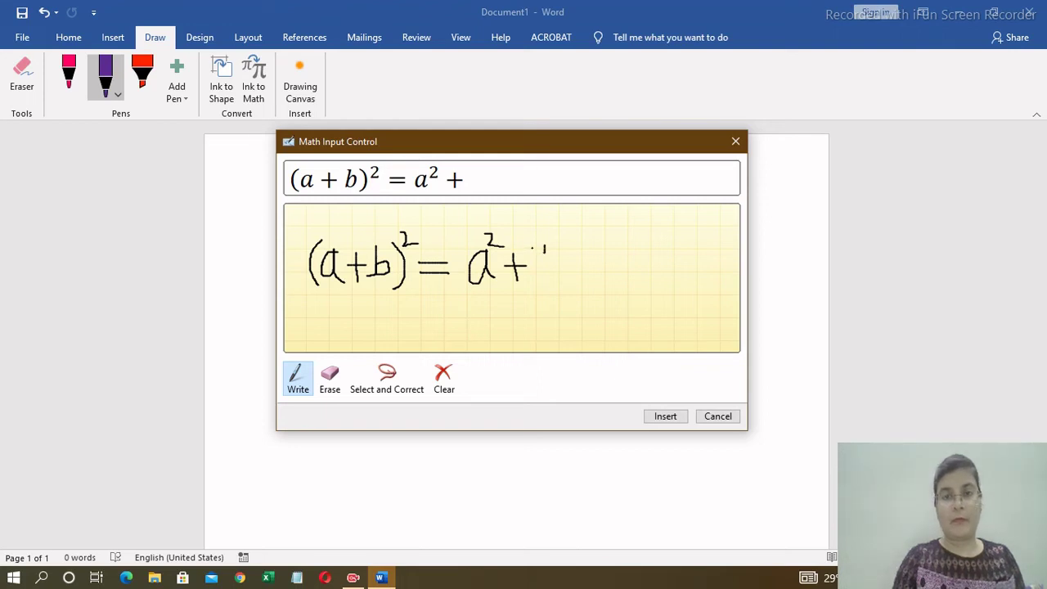
pyautogui.moveTo(531, 249); pyautogui.dragTo(540, 245)
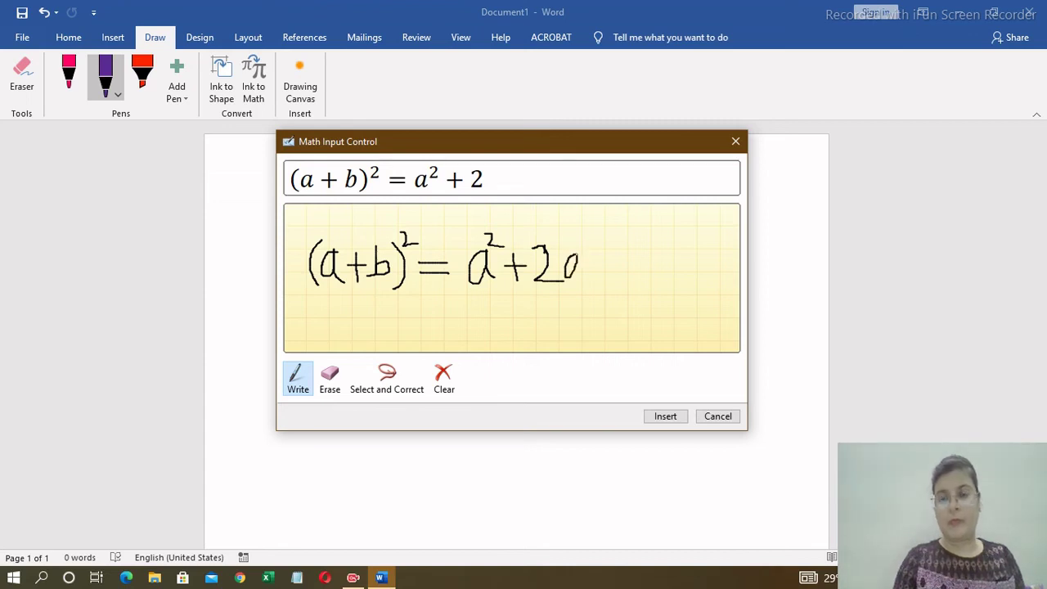
pyautogui.moveTo(594, 236); pyautogui.dragTo(595, 252)
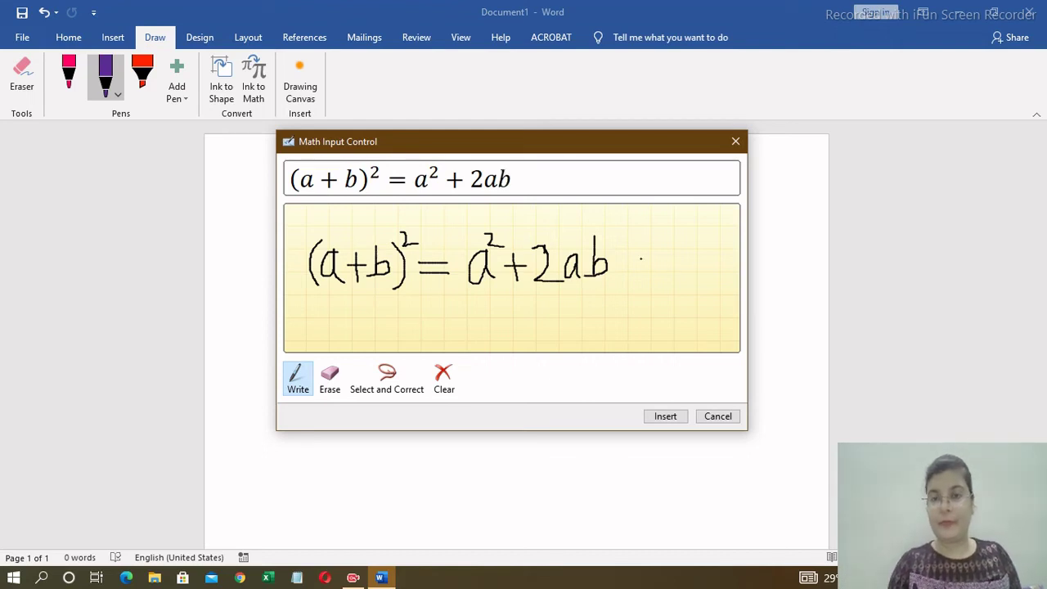
pyautogui.moveTo(620, 259)
pyautogui.mouseDown()
pyautogui.moveTo(650, 261)
pyautogui.moveTo(637, 276)
pyautogui.mouseUp()
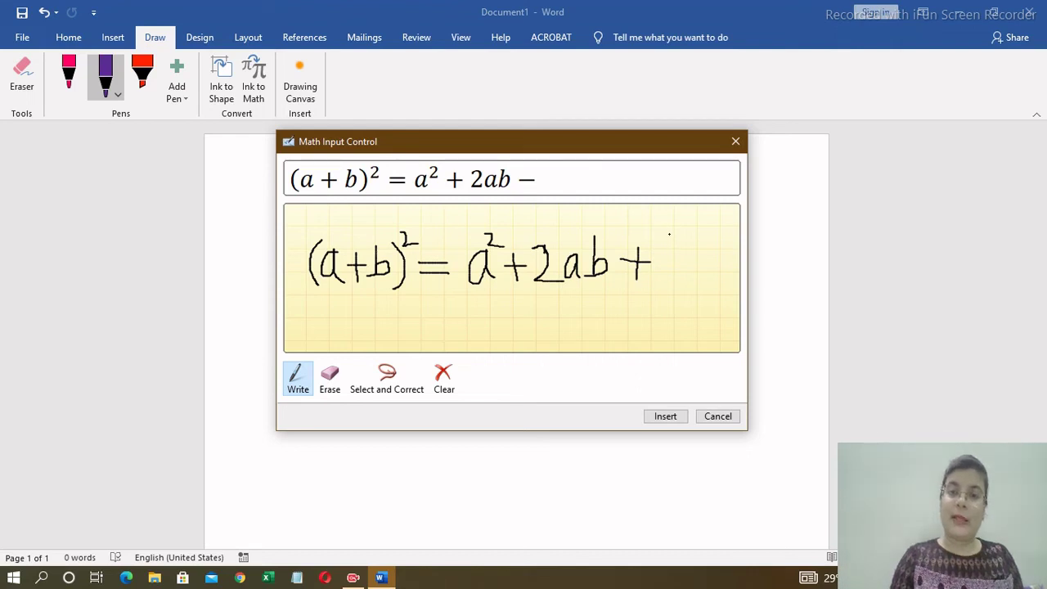
pyautogui.moveTo(669, 234)
pyautogui.mouseDown()
pyautogui.moveTo(670, 254)
pyautogui.moveTo(684, 261)
pyautogui.moveTo(672, 279)
pyautogui.mouseUp()
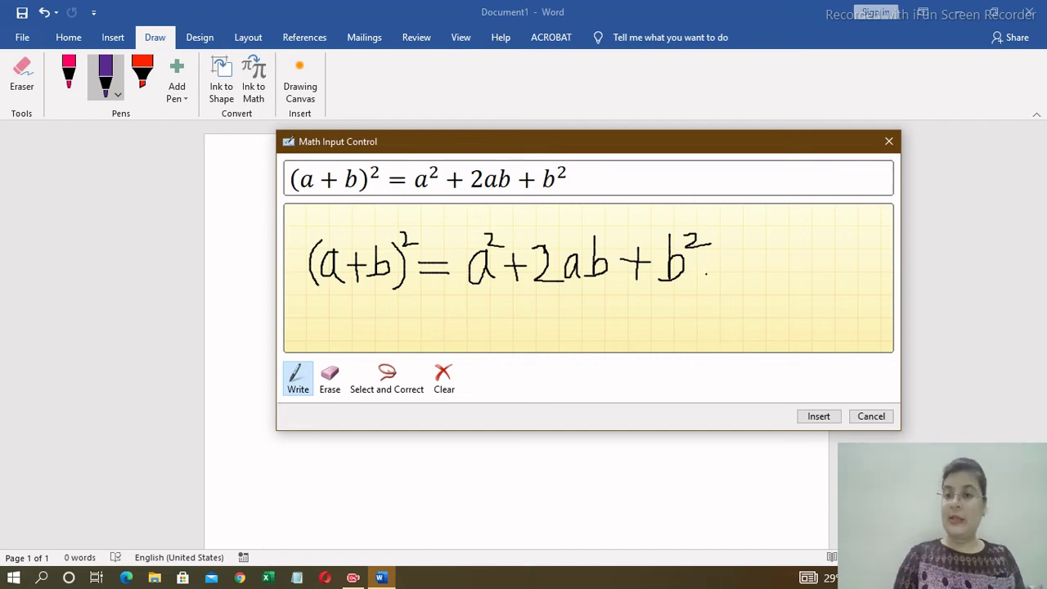
pyautogui.click(818, 417)
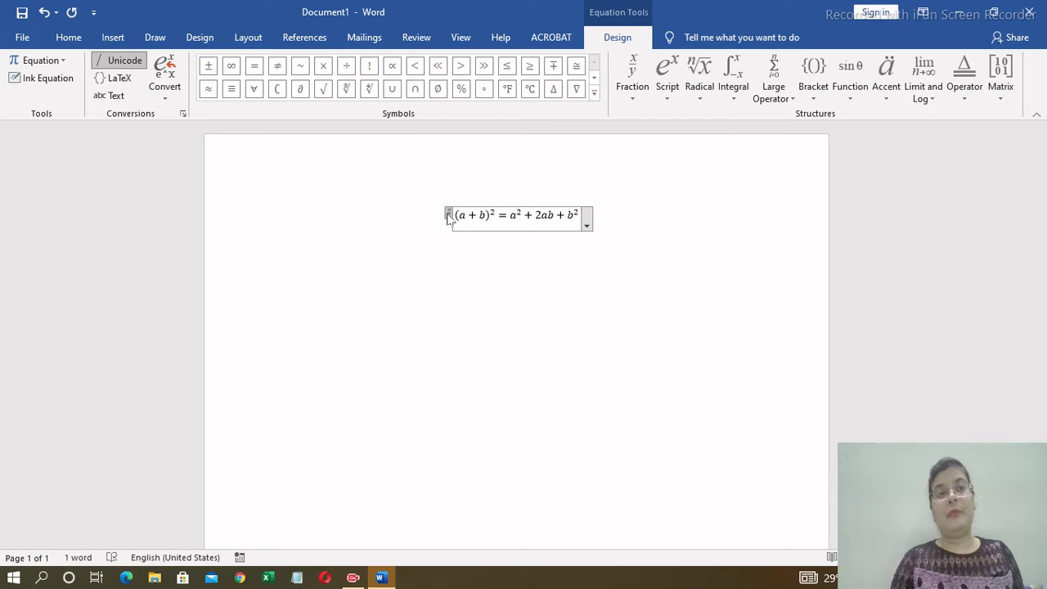
# Select the (a + b)² = a² + 2ab + b² equation and delete it.
pyautogui.click(448, 216)
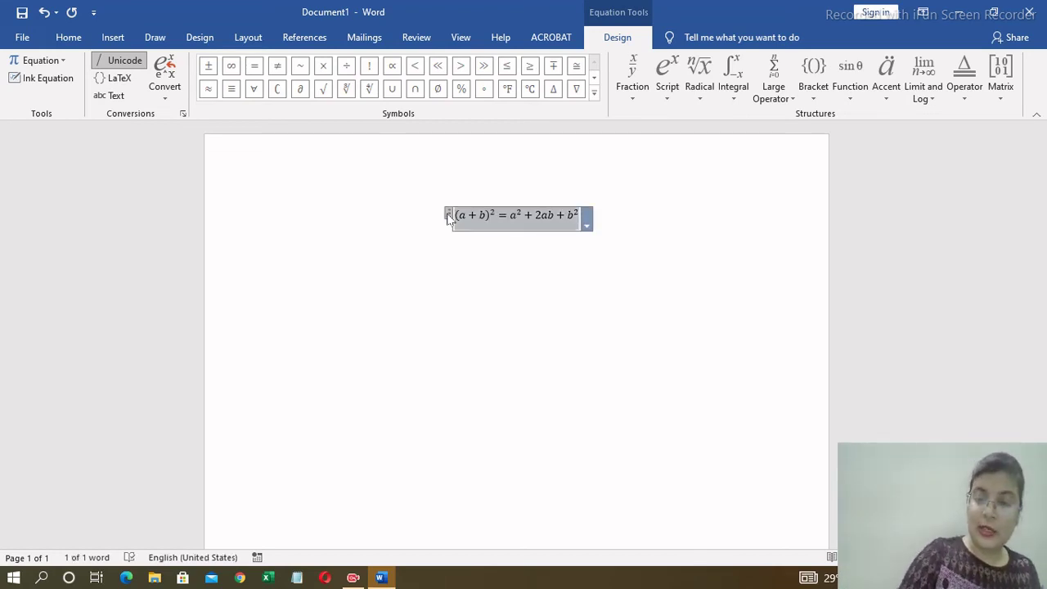
pyautogui.press('Delete')
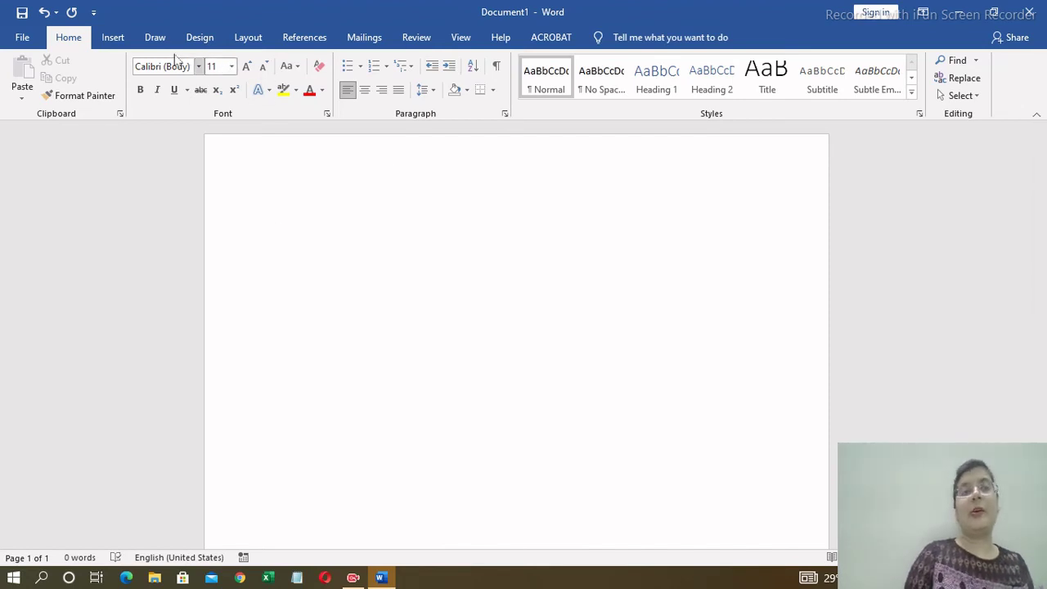
# Insert a drawing canvas from the Draw tools and pick the pink pen.
pyautogui.click(156, 39)
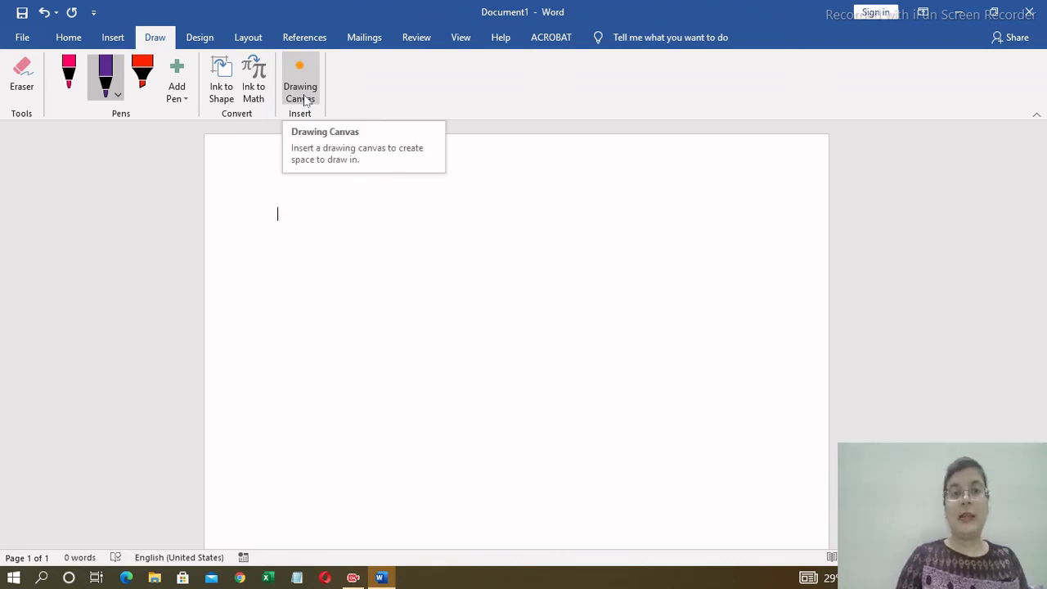
pyautogui.click(304, 99)
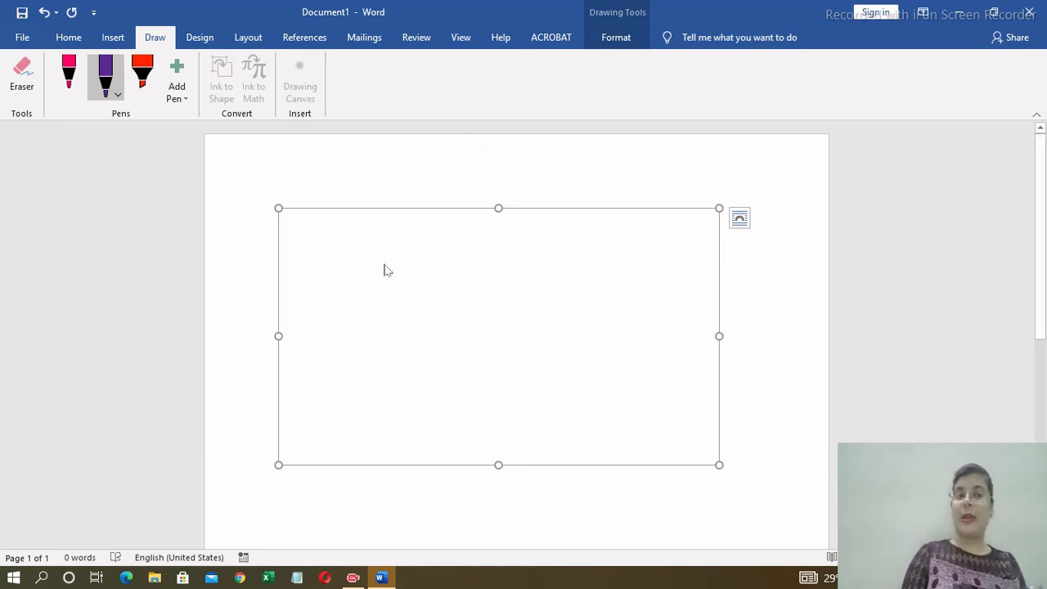
pyautogui.click(77, 96)
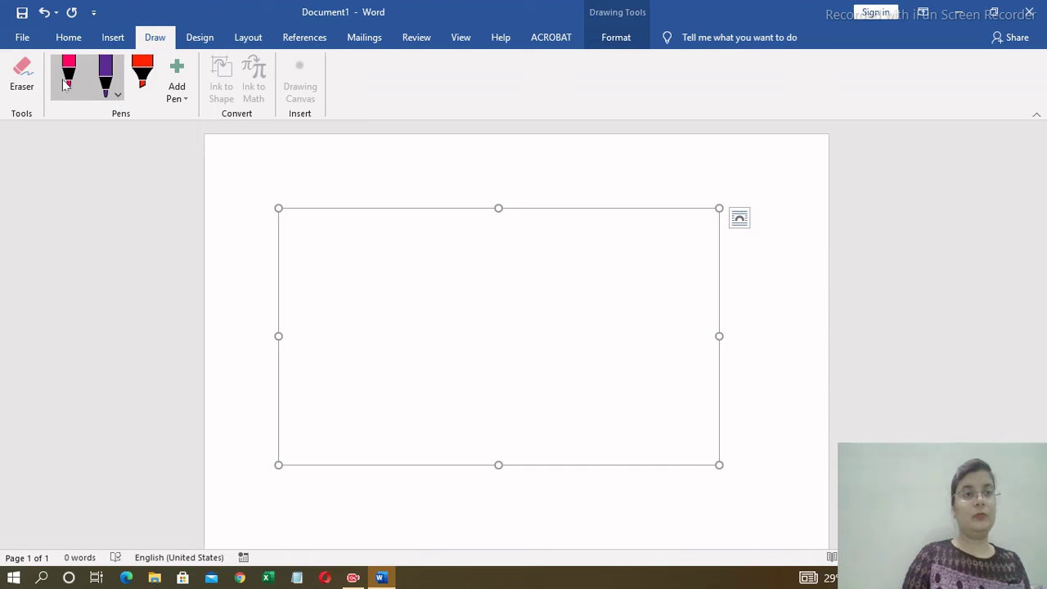
# Set the pen to yellow at maximum thickness and draw a circle at the canvas's upper left.
pyautogui.click(68, 82)
pyautogui.click(81, 95)
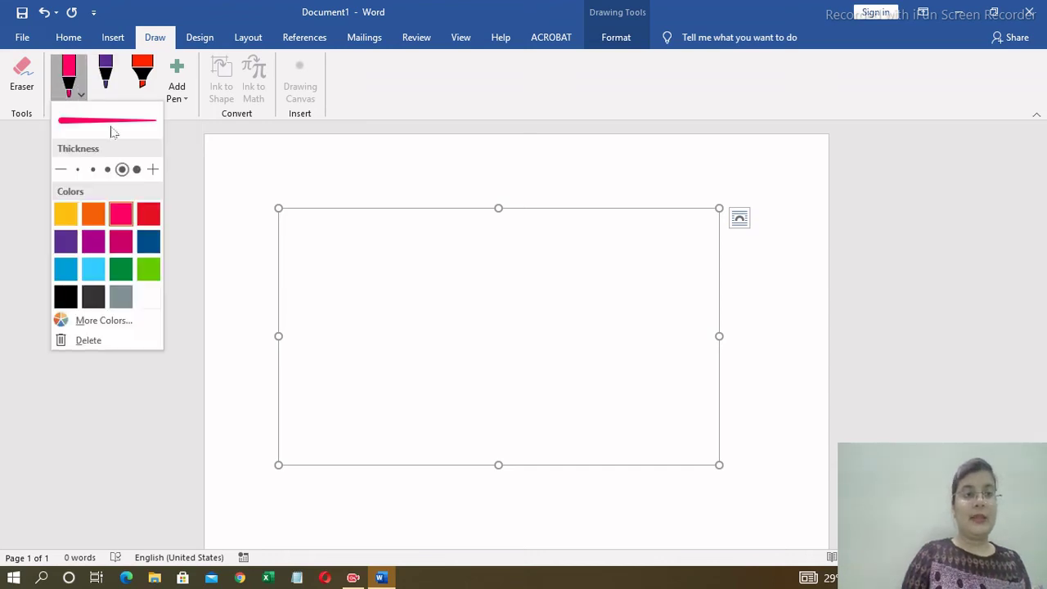
pyautogui.click(66, 213)
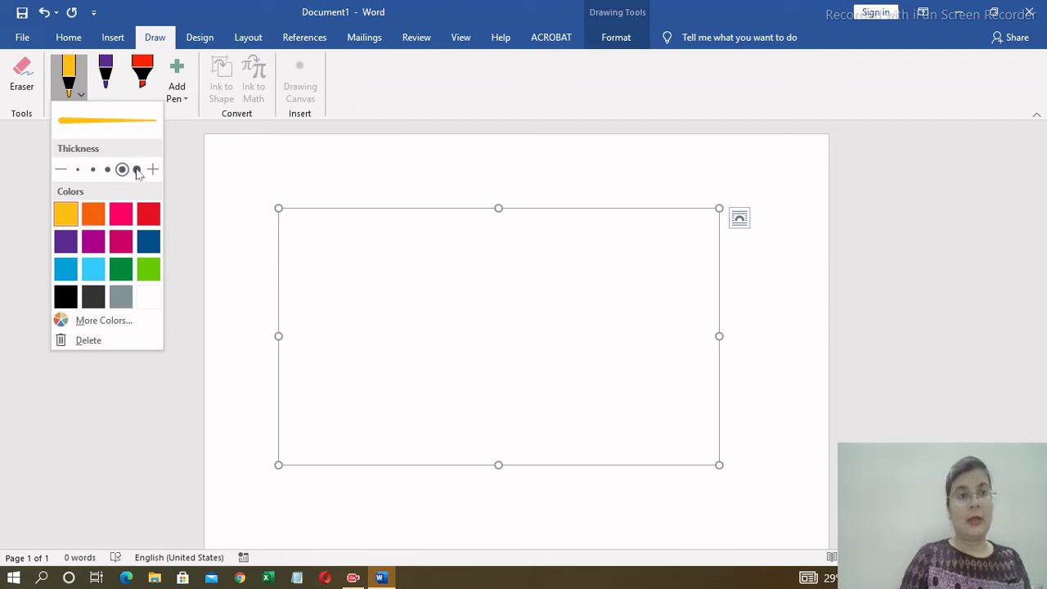
pyautogui.click(136, 169)
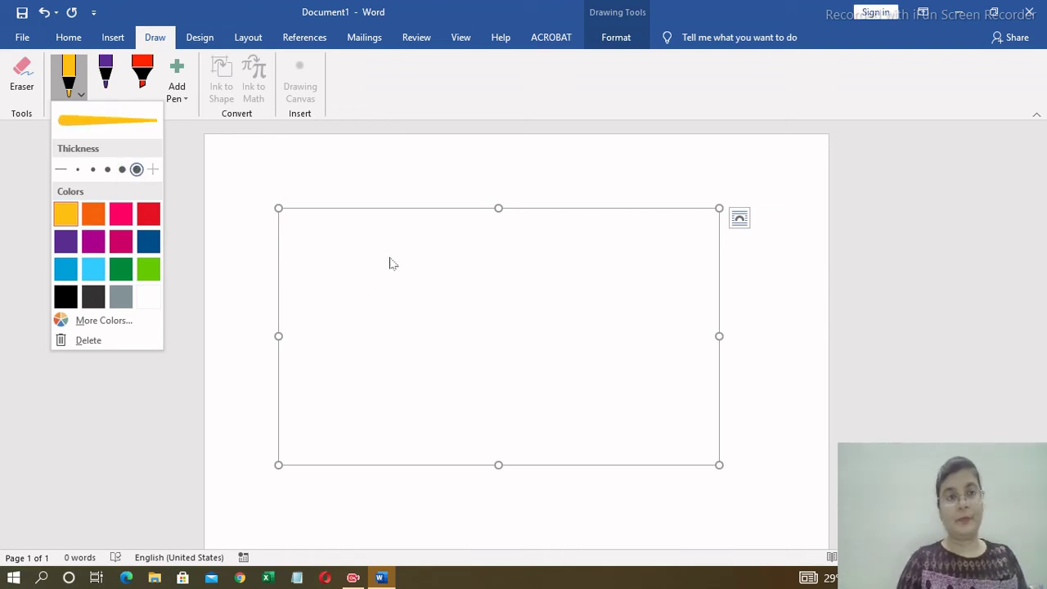
pyautogui.click(85, 101)
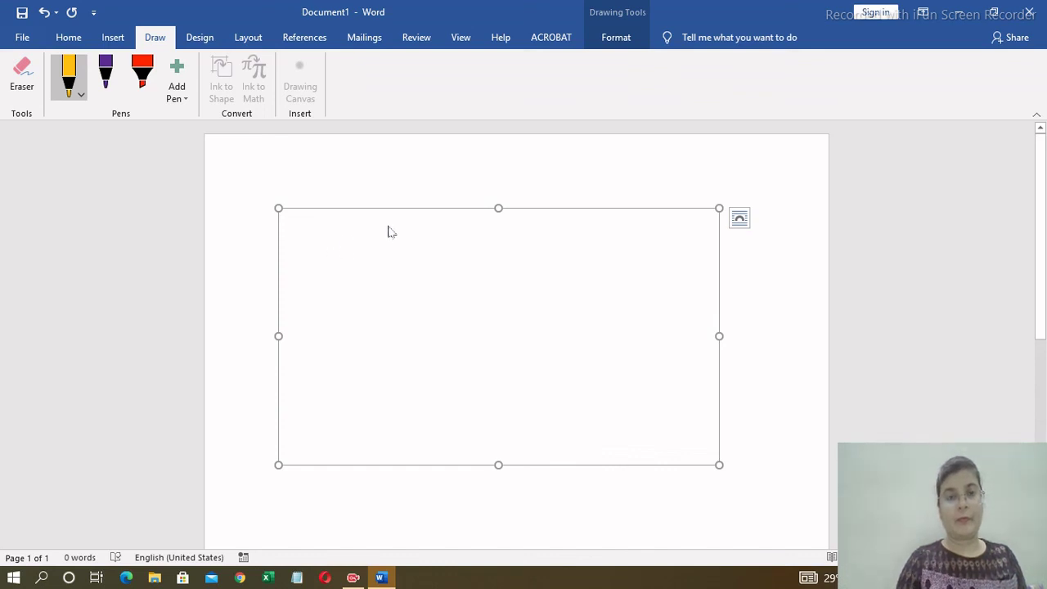
pyautogui.moveTo(392, 223)
pyautogui.mouseDown()
pyautogui.moveTo(406, 291)
pyautogui.moveTo(412, 253)
pyautogui.moveTo(388, 231)
pyautogui.mouseUp()
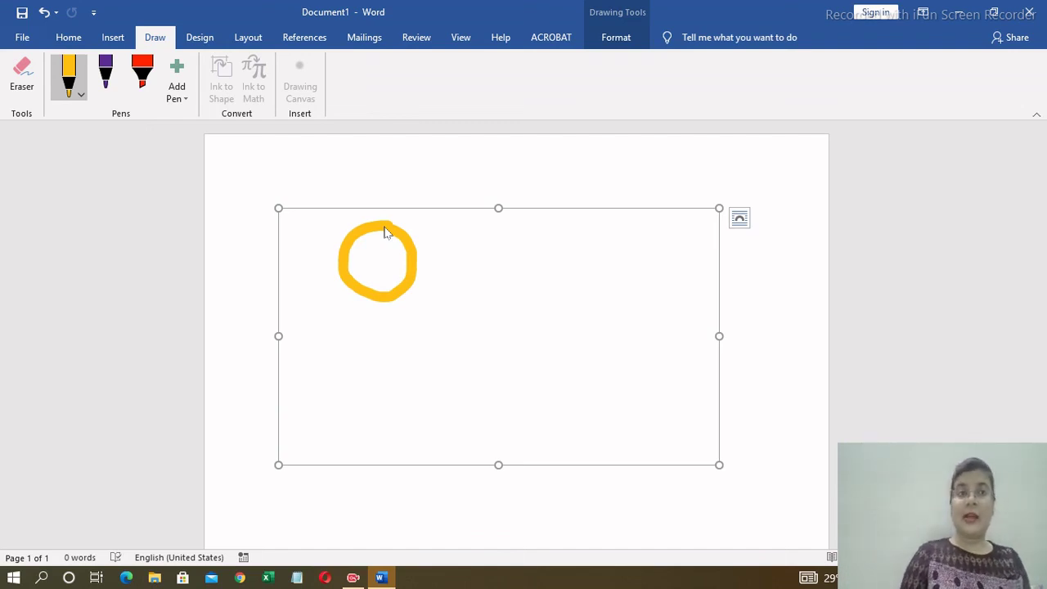
# Add a five-pointed star shape to the canvas, right of the yellow circle.
pyautogui.click(627, 41)
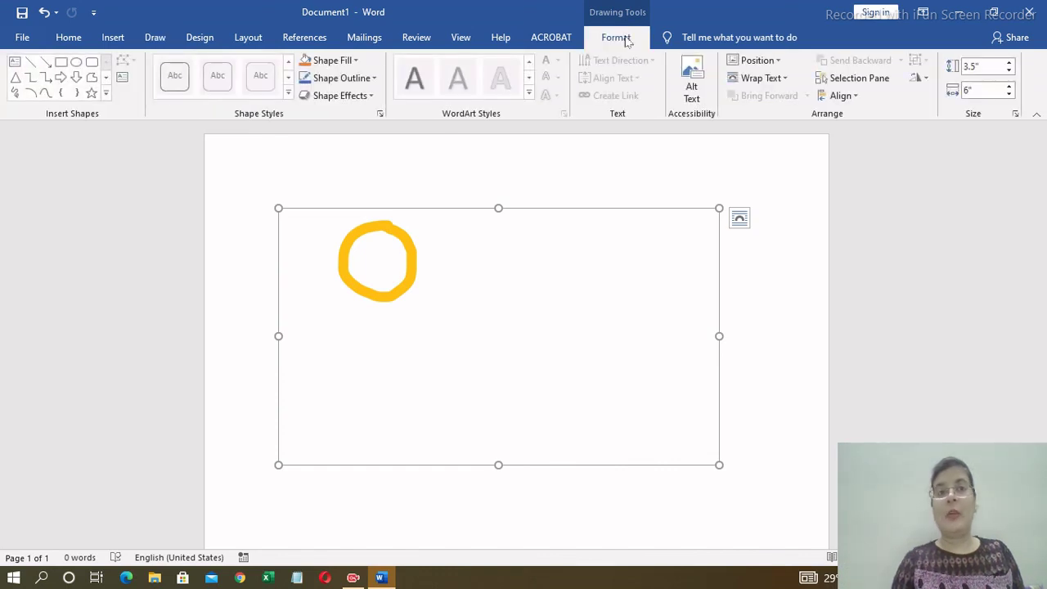
pyautogui.click(106, 93)
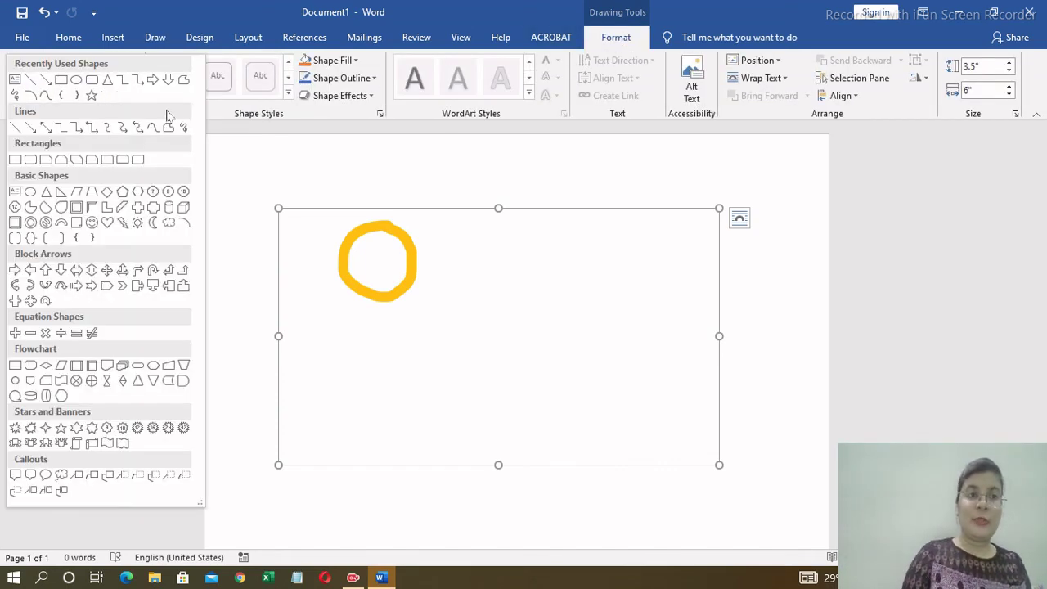
pyautogui.click(91, 97)
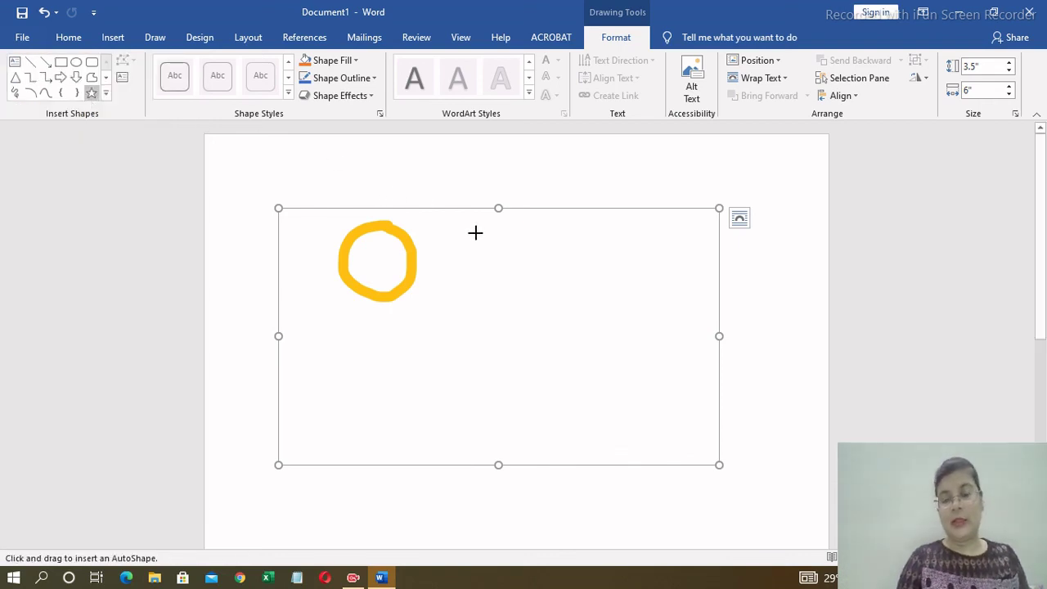
pyautogui.moveTo(475, 232); pyautogui.dragTo(610, 338)
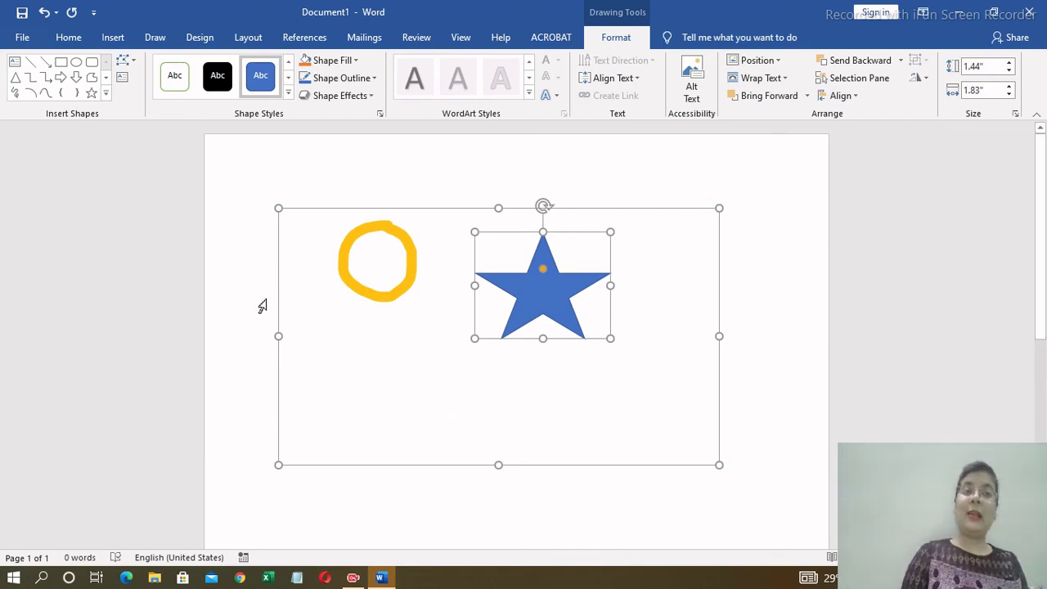
pyautogui.click(155, 37)
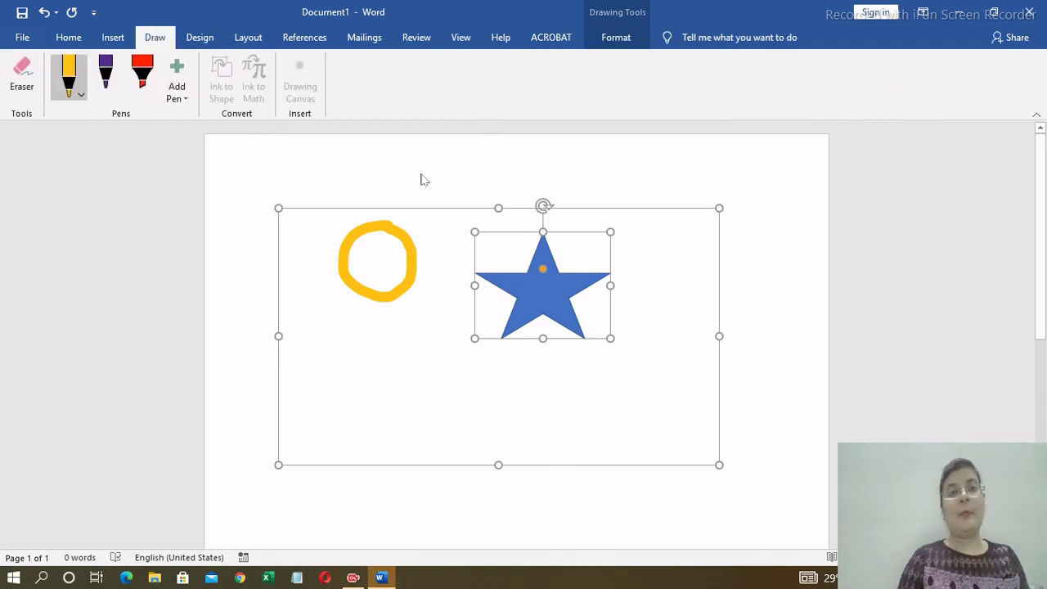
# Delete the star, the yellow ink circle, and then the empty drawing canvas.
pyautogui.press('Delete')
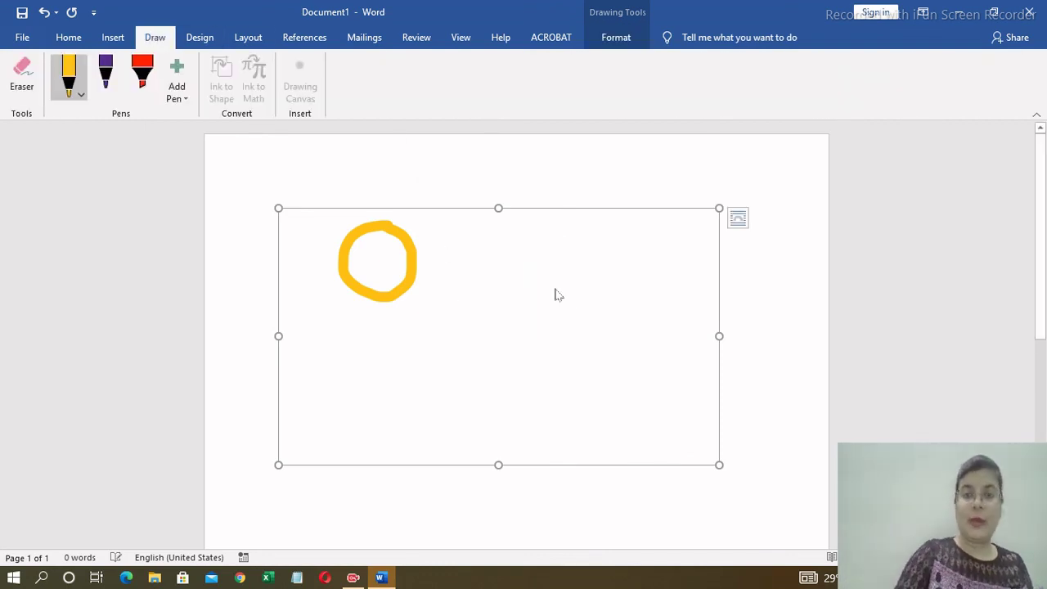
pyautogui.click(402, 240)
pyautogui.press('Delete')
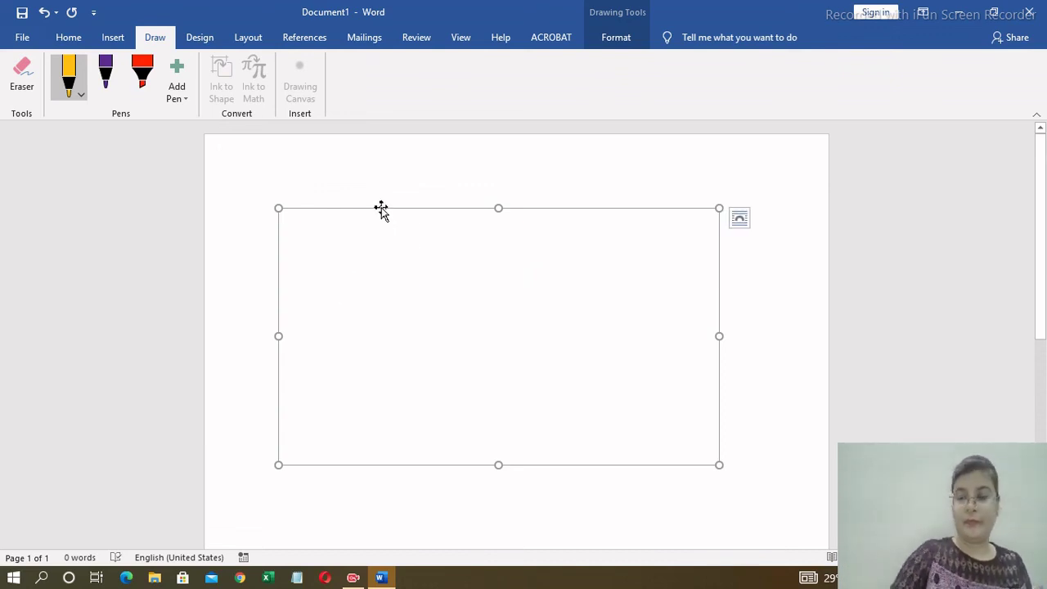
pyautogui.press('Delete')
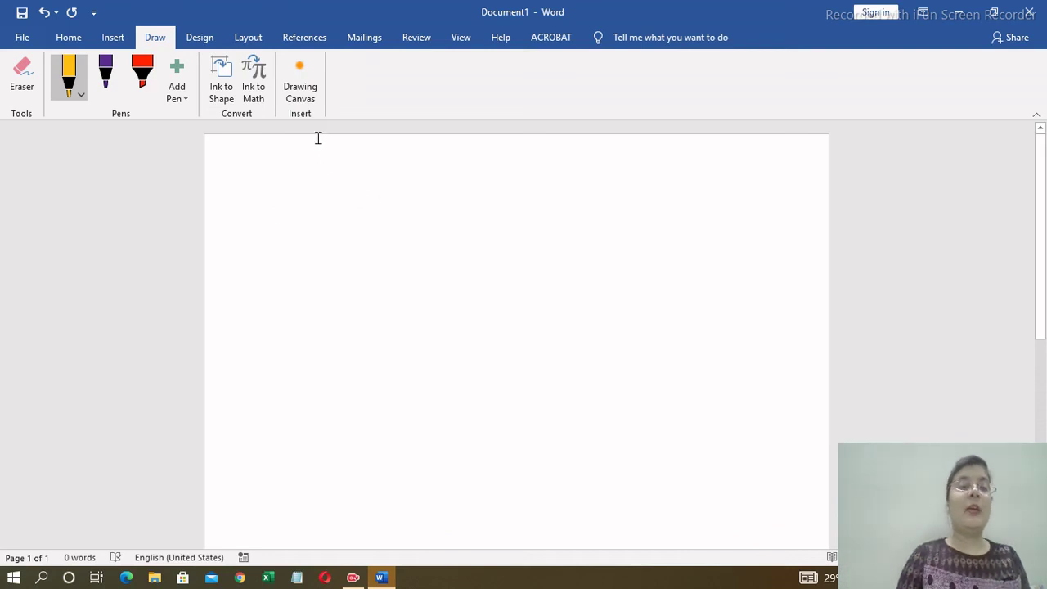